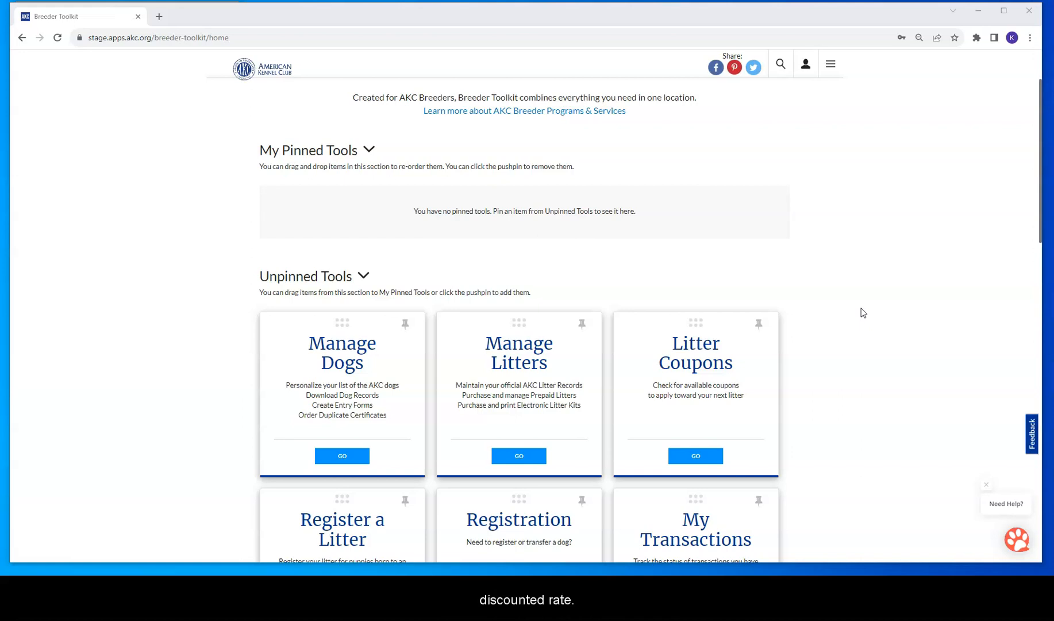
Step: Open the Manage Litters tool from the Breeder Toolkit home page
{"action": "left_click", "coordinate": [524, 460]}
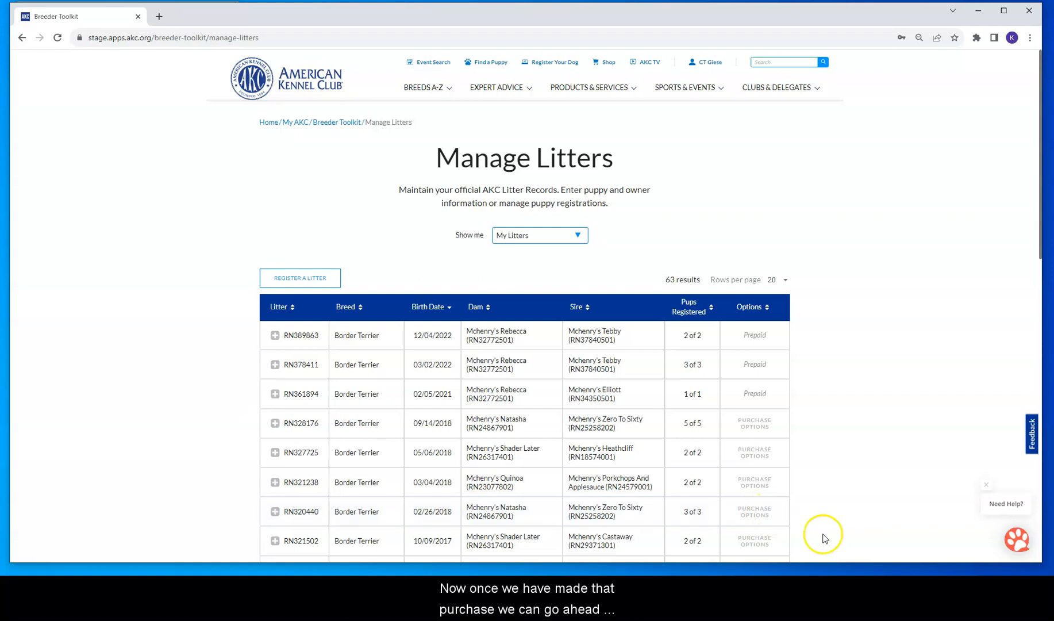
Step: Filter the litters to Prepaid Litters, then search by litter number RN210693
{"action": "left_click", "coordinate": [532, 240]}
{"action": "left_click", "coordinate": [532, 280]}
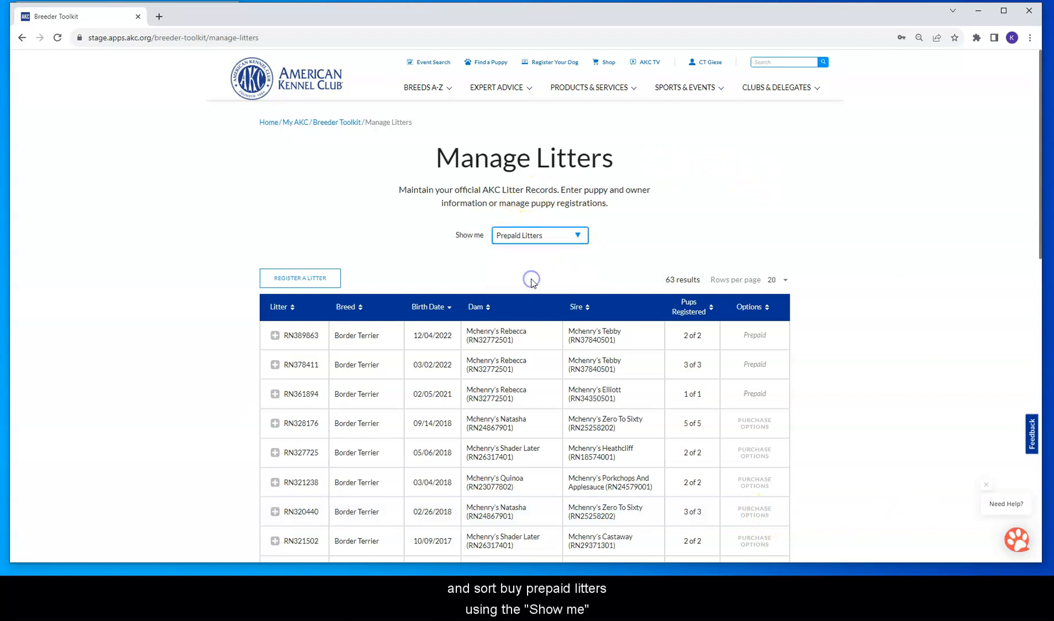
{"action": "left_click", "coordinate": [537, 268]}
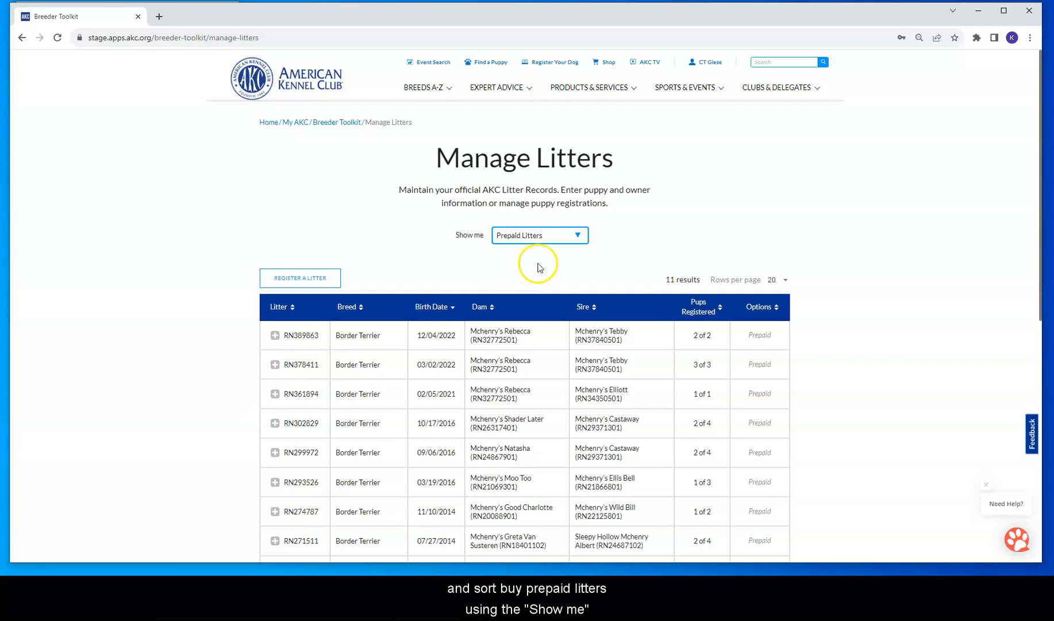
{"action": "left_click", "coordinate": [525, 237]}
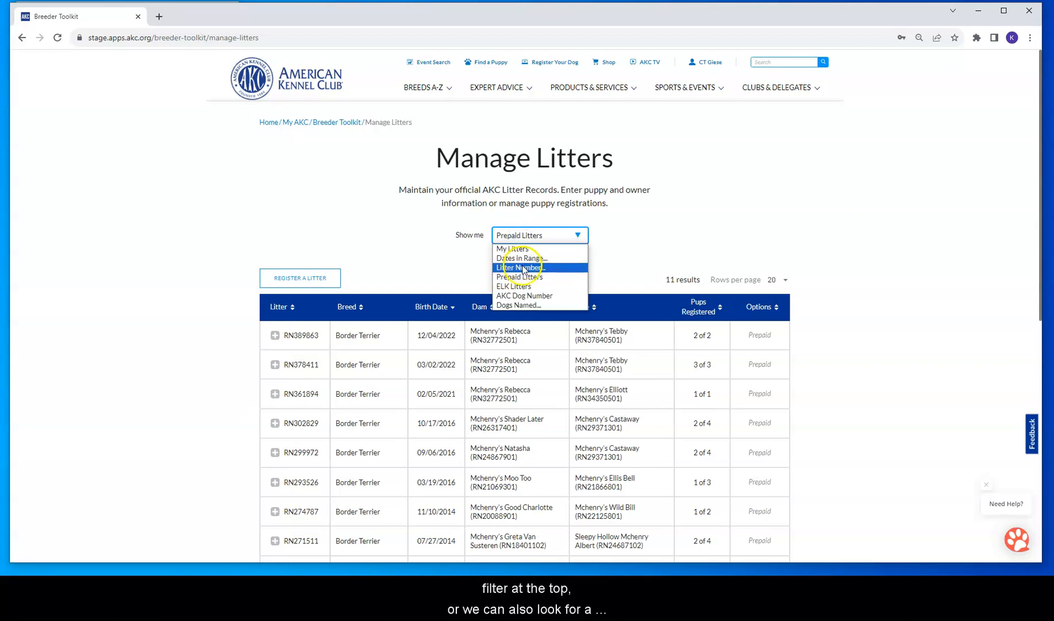
{"action": "left_click", "coordinate": [519, 268]}
{"action": "left_click", "coordinate": [529, 236]}
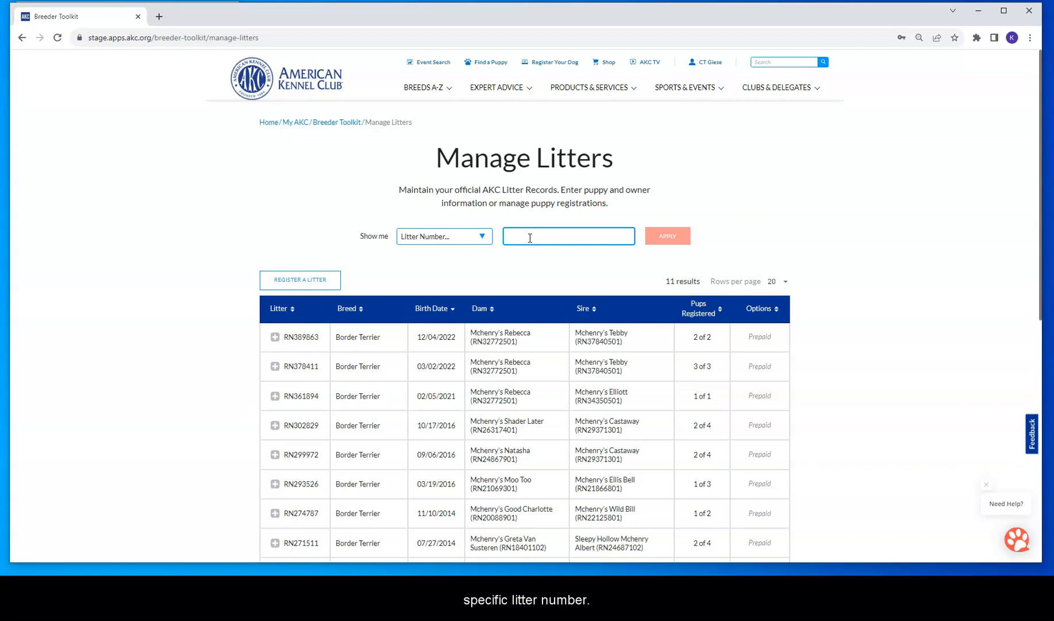
{"action": "type", "text": "RN210693"}
{"action": "left_click", "coordinate": [667, 236]}
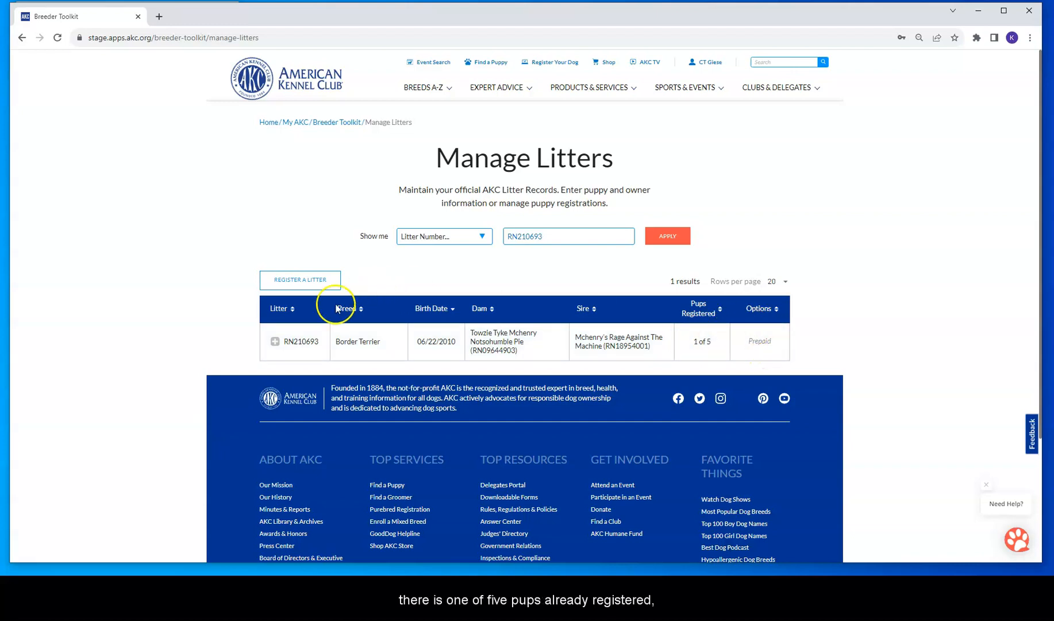
Step: Expand litter RN210693 and review its puppies' progress, checking RN21069303's payment status
{"action": "left_click", "coordinate": [299, 340]}
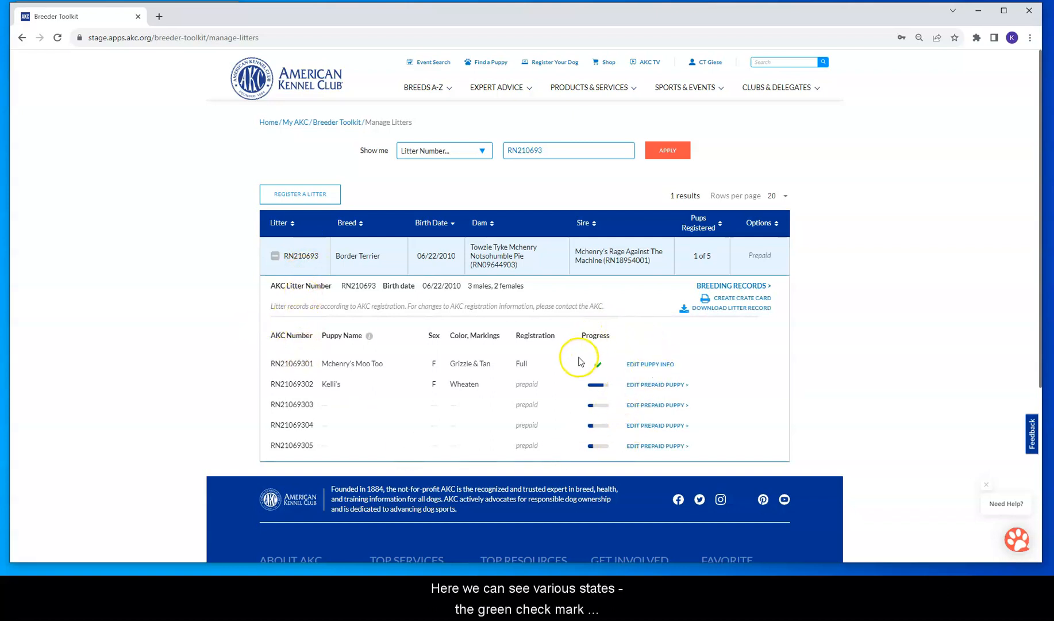
{"action": "mouse_move", "coordinate": [599, 367]}
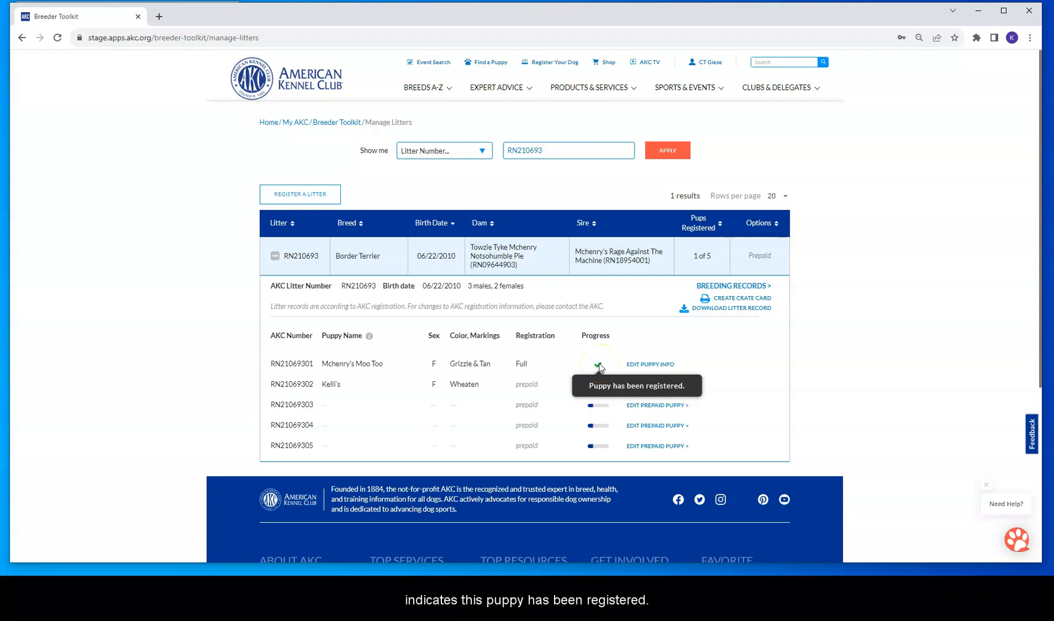
{"action": "mouse_move", "coordinate": [599, 393]}
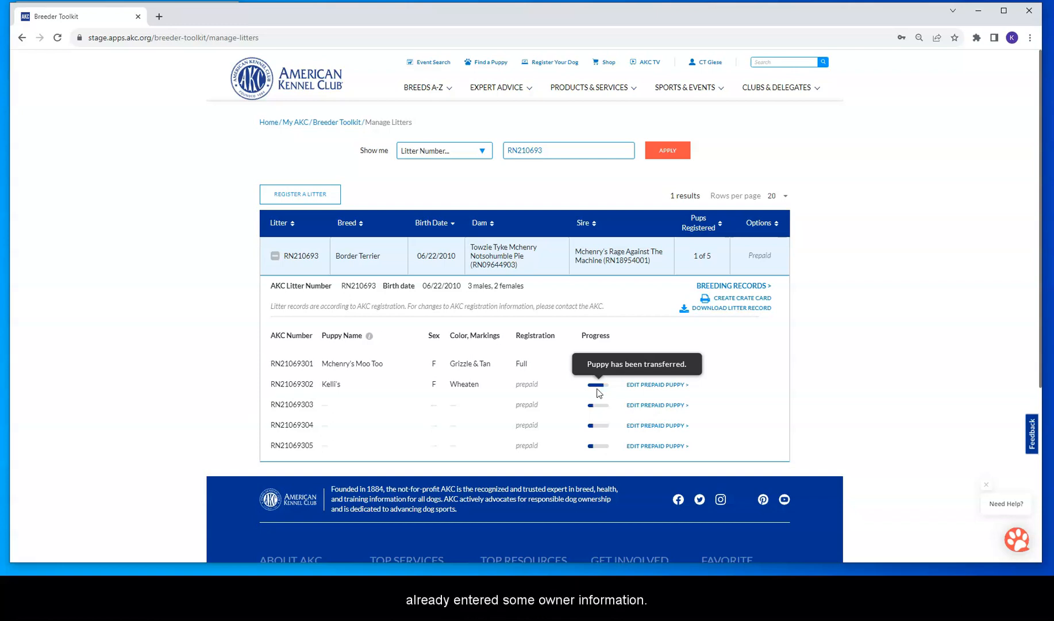
{"action": "left_click", "coordinate": [592, 407]}
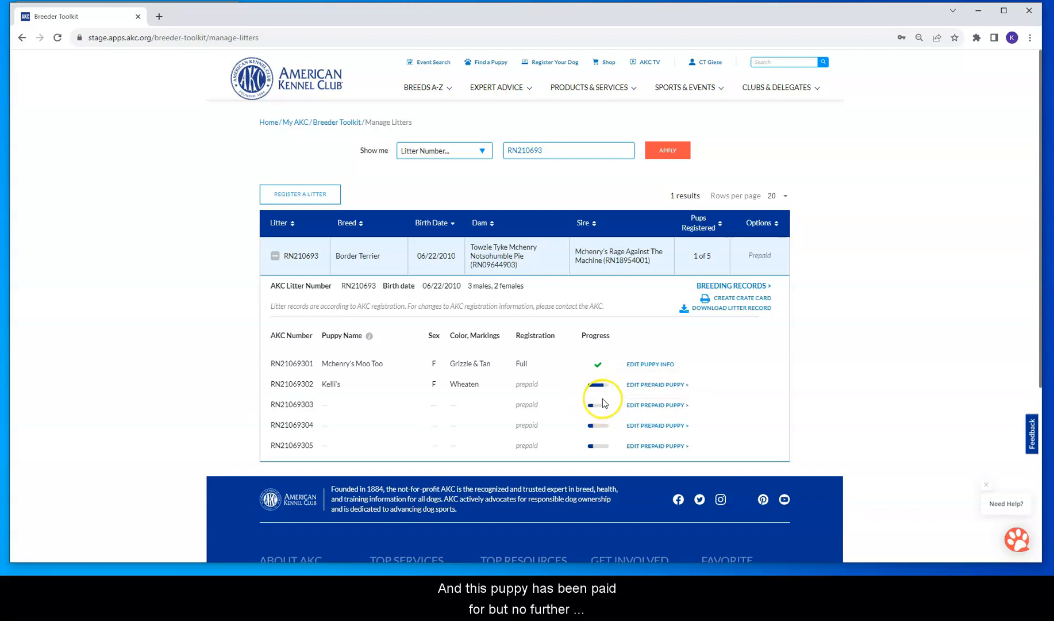
Step: Open the Edit Prepaid Puppy form for RN21069303 and look through it
{"action": "left_click", "coordinate": [645, 405]}
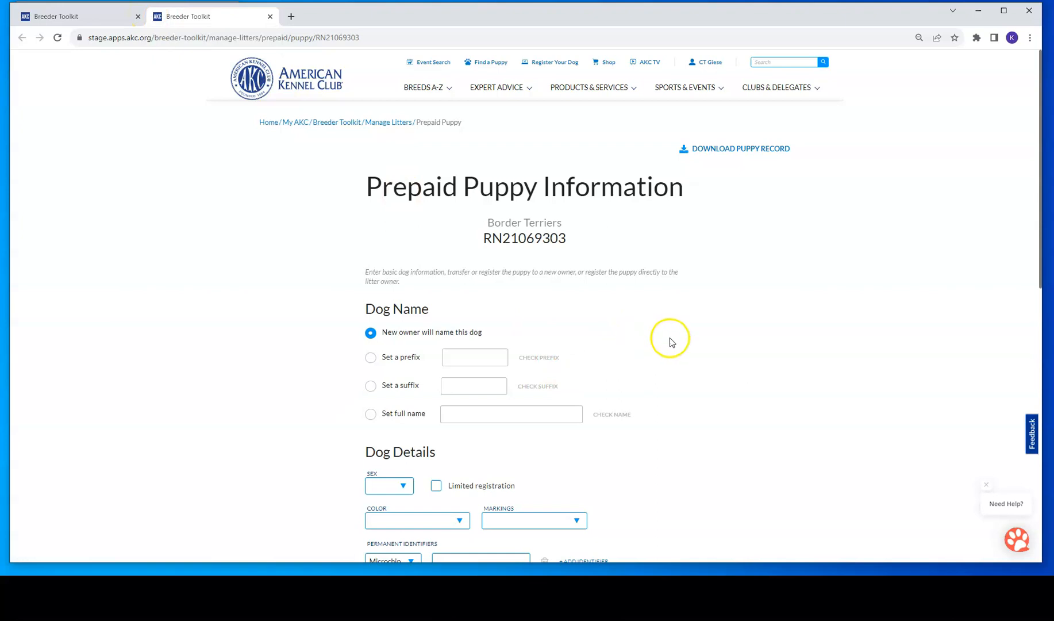
{"action": "scroll", "coordinate": [689, 345], "scroll_direction": "down", "scroll_amount": 2}
{"action": "scroll", "coordinate": [722, 353], "scroll_direction": "down", "scroll_amount": 4}
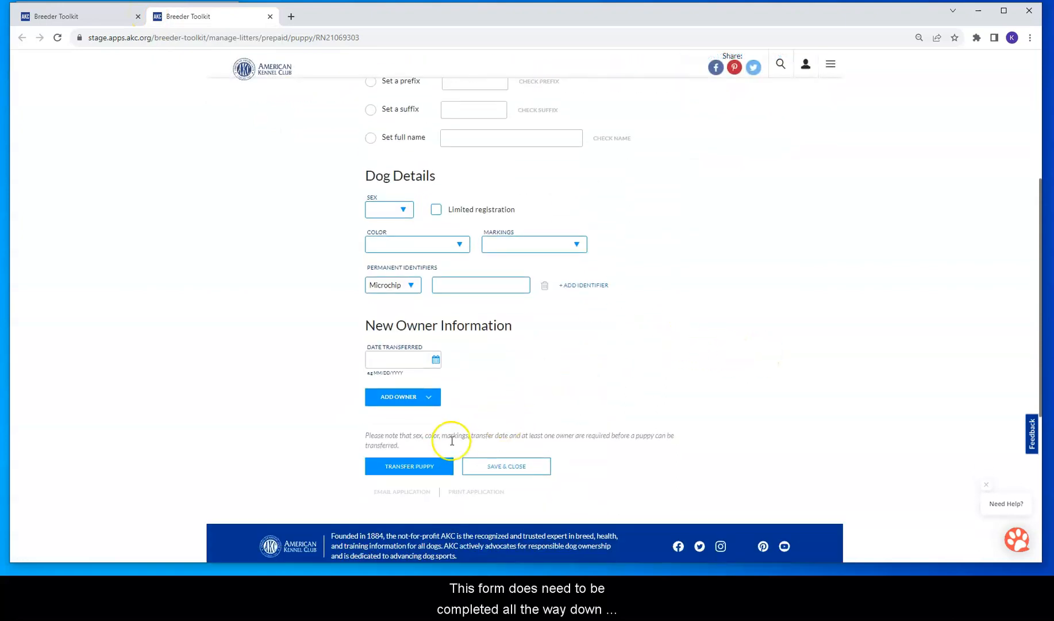
{"action": "scroll", "coordinate": [911, 371], "scroll_direction": "up", "scroll_amount": 4}
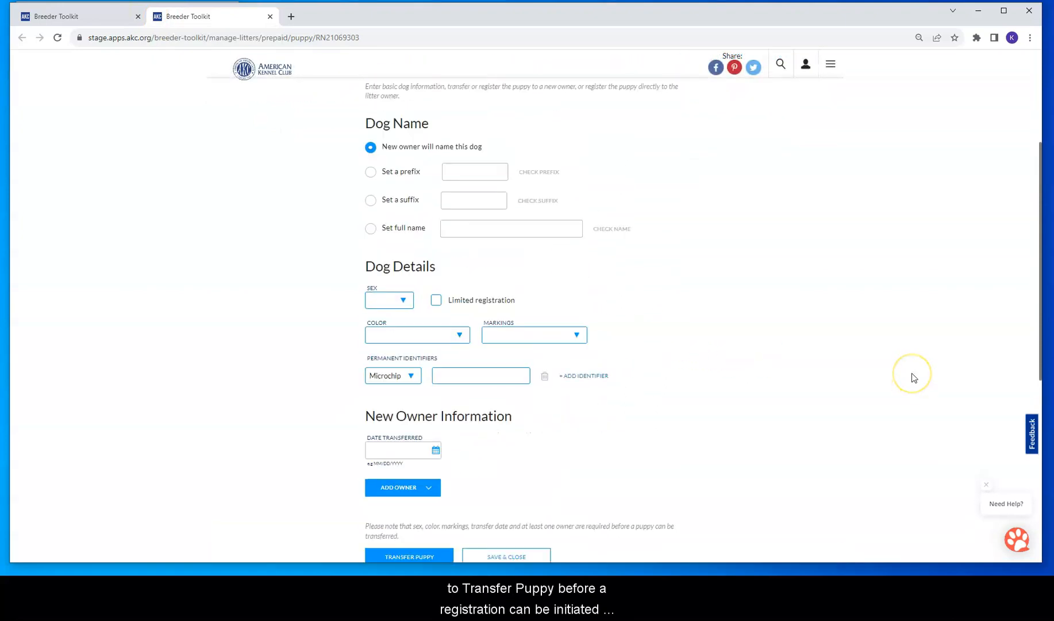
{"action": "scroll", "coordinate": [913, 378], "scroll_direction": "up", "scroll_amount": 2}
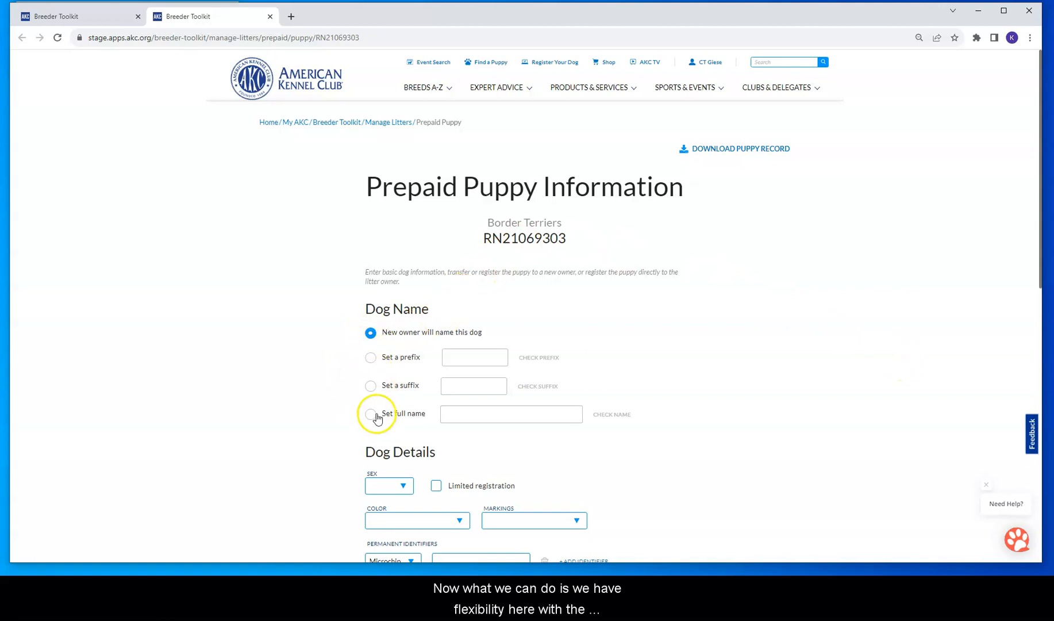
Step: Give the puppy's name a kennel-name prefix and set its sex to Female
{"action": "left_click", "coordinate": [371, 358]}
{"action": "left_click", "coordinate": [461, 358]}
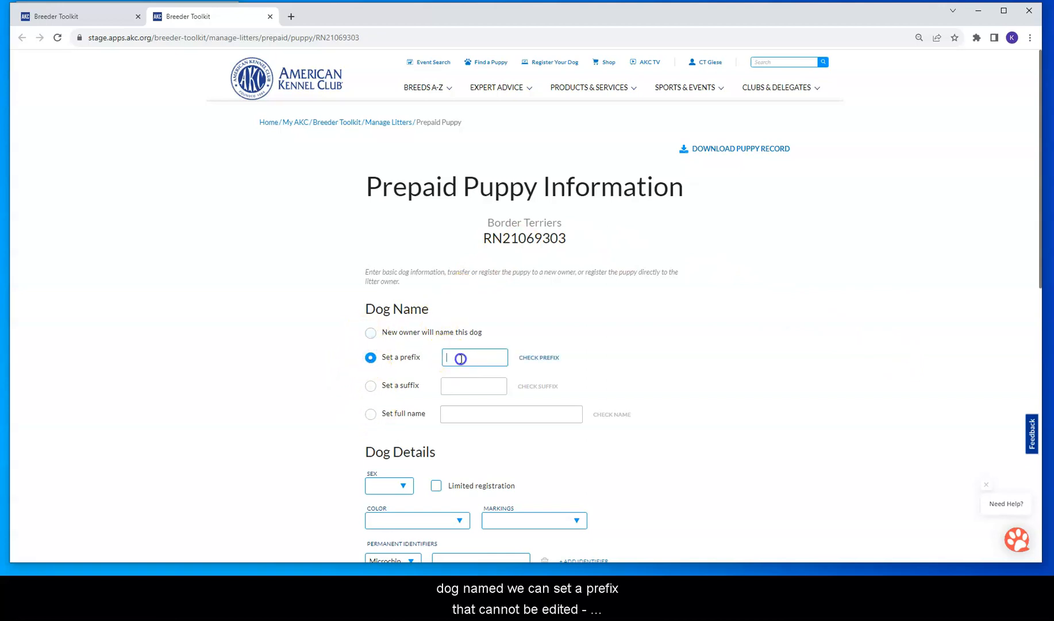
{"action": "type", "text": "Kelli's"}
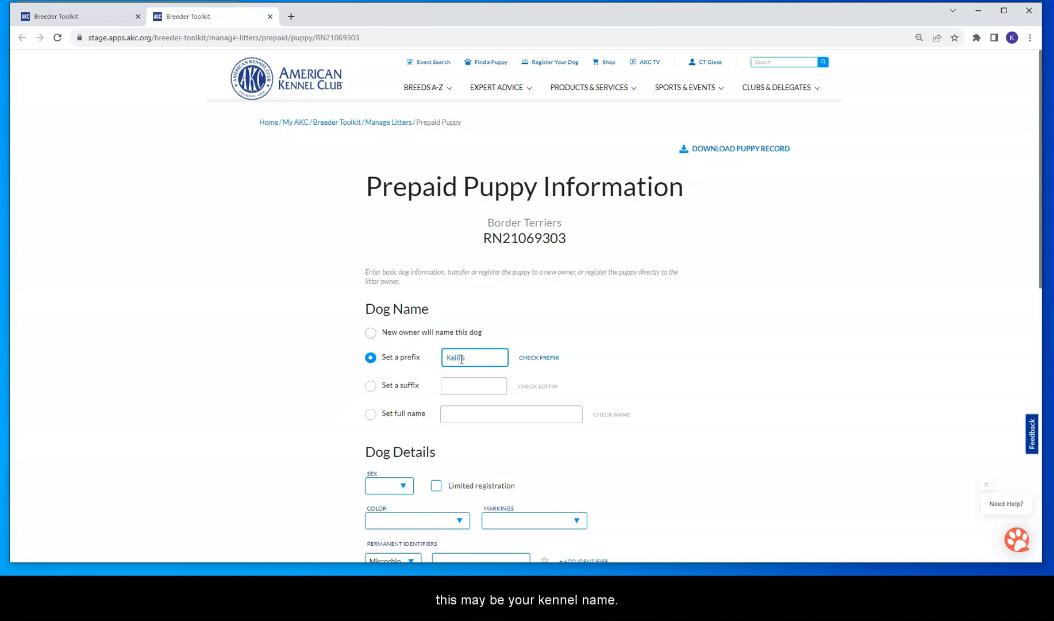
{"action": "left_click", "coordinate": [486, 383]}
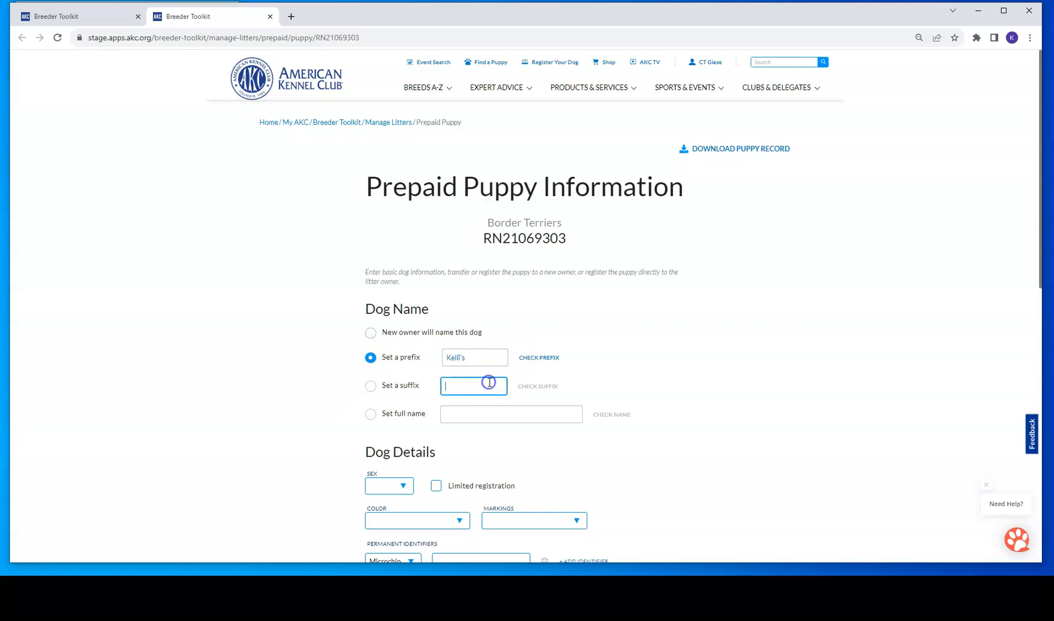
{"action": "left_click", "coordinate": [467, 411]}
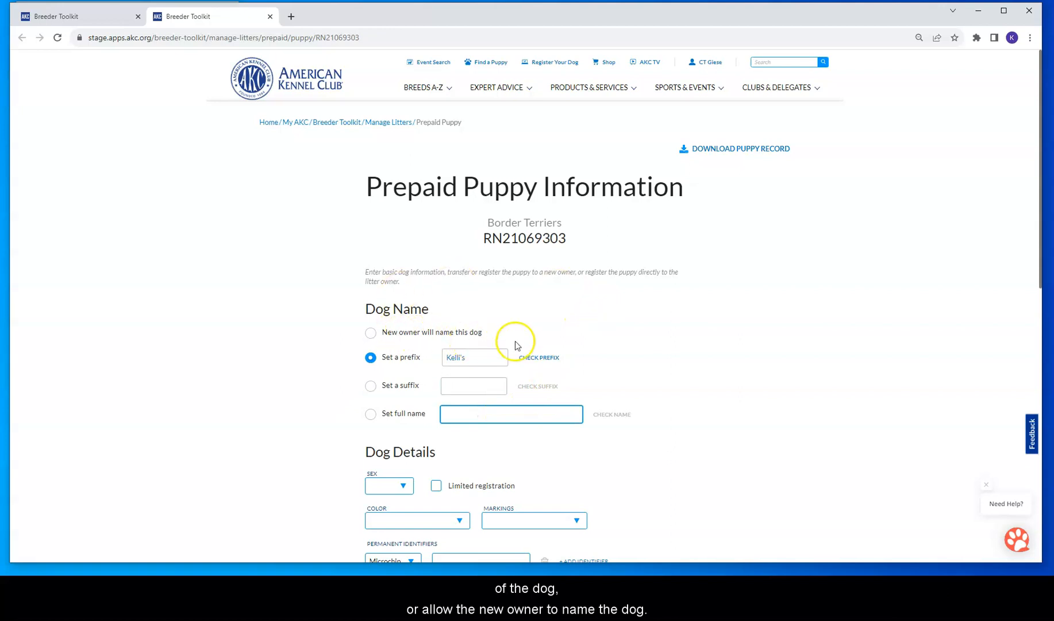
{"action": "scroll", "coordinate": [609, 344], "scroll_direction": "down", "scroll_amount": 2}
{"action": "left_click", "coordinate": [396, 395]}
{"action": "left_click", "coordinate": [391, 414]}
{"action": "scroll", "coordinate": [430, 396], "scroll_direction": "down", "scroll_amount": 4}
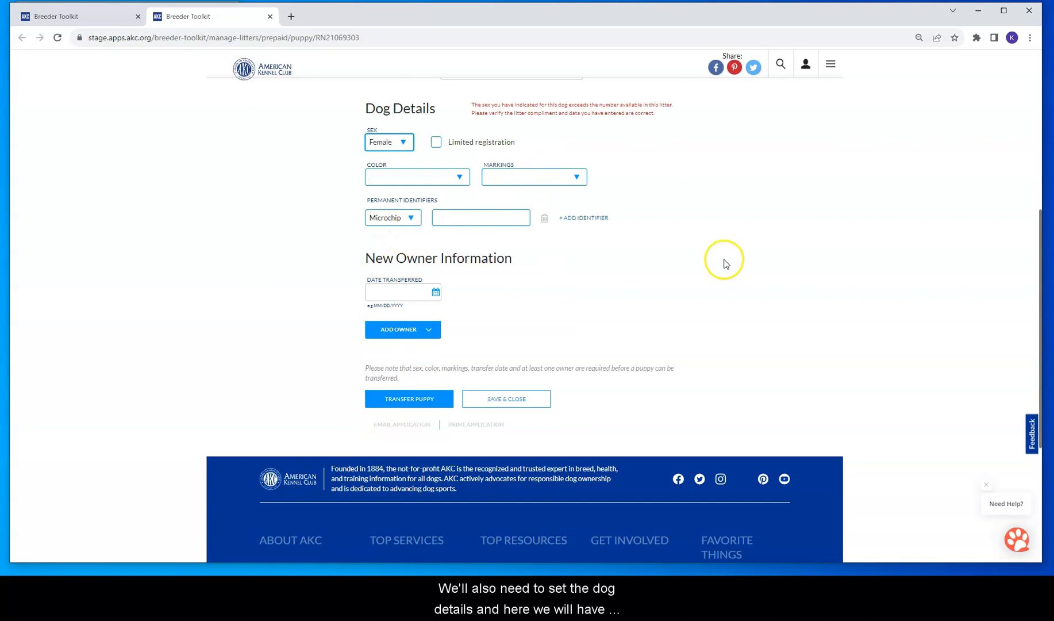
Step: Change the puppy's sex to Male, mark Limited registration, and set colour Wheaten
{"action": "scroll", "coordinate": [505, 195], "scroll_direction": "up", "scroll_amount": 2}
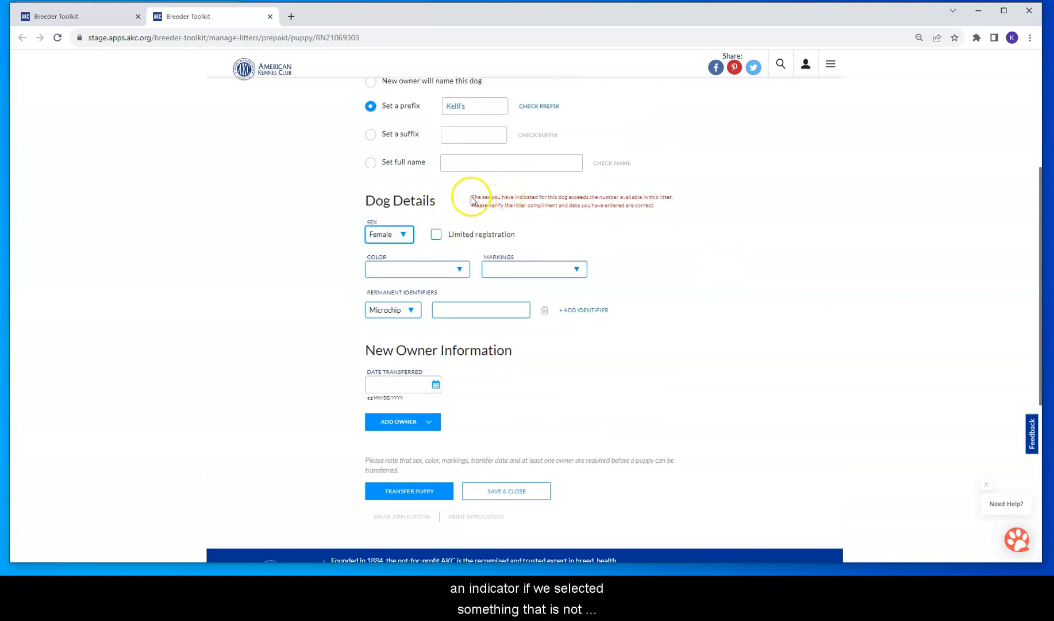
{"action": "left_click", "coordinate": [401, 234]}
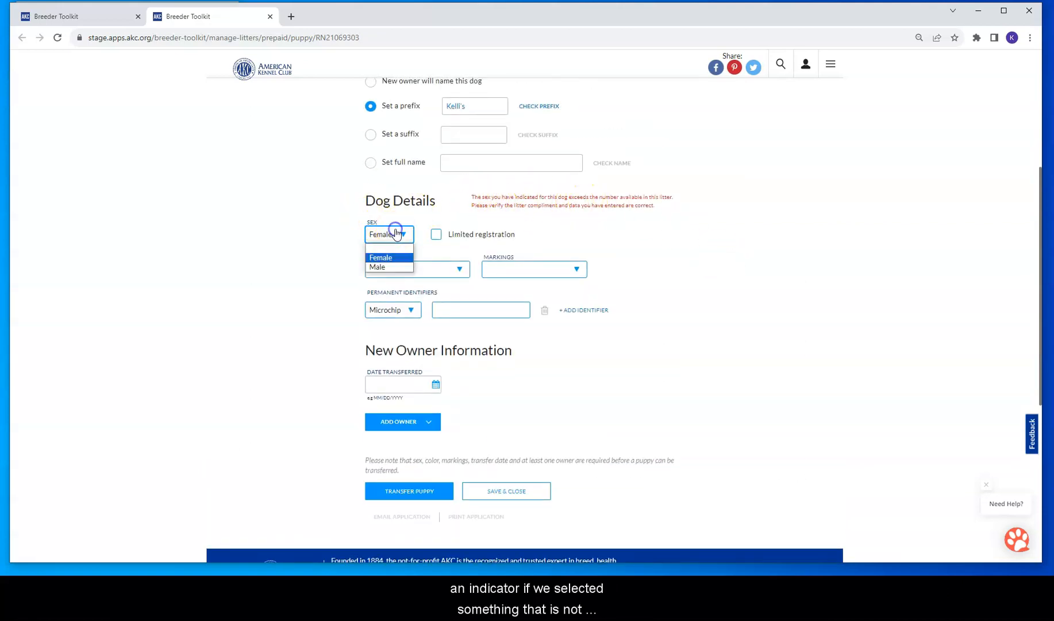
{"action": "left_click", "coordinate": [383, 267]}
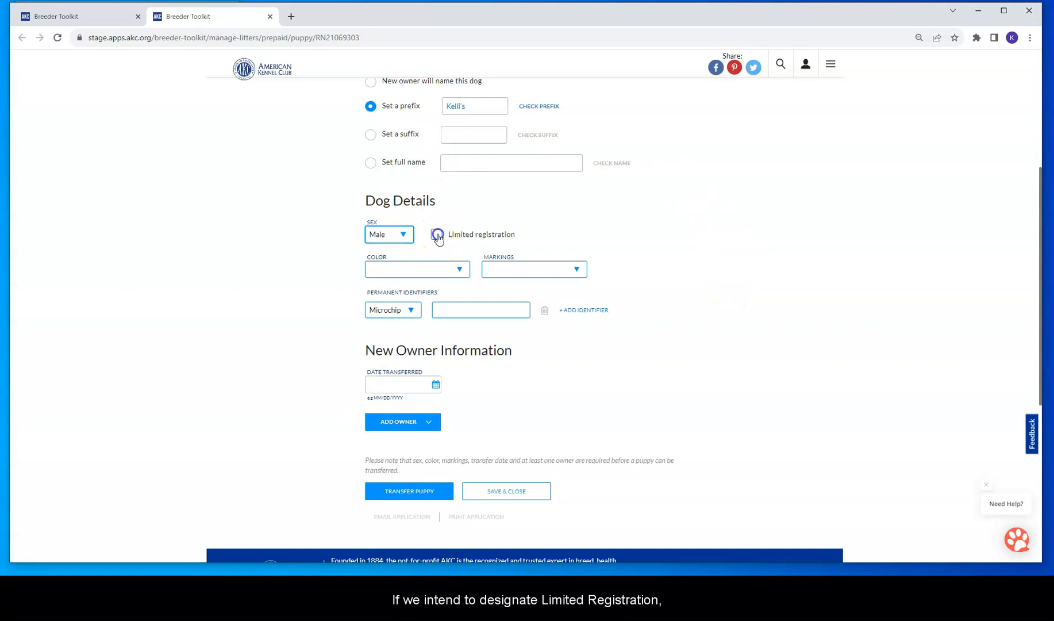
{"action": "left_click", "coordinate": [718, 223]}
{"action": "left_click", "coordinate": [466, 274]}
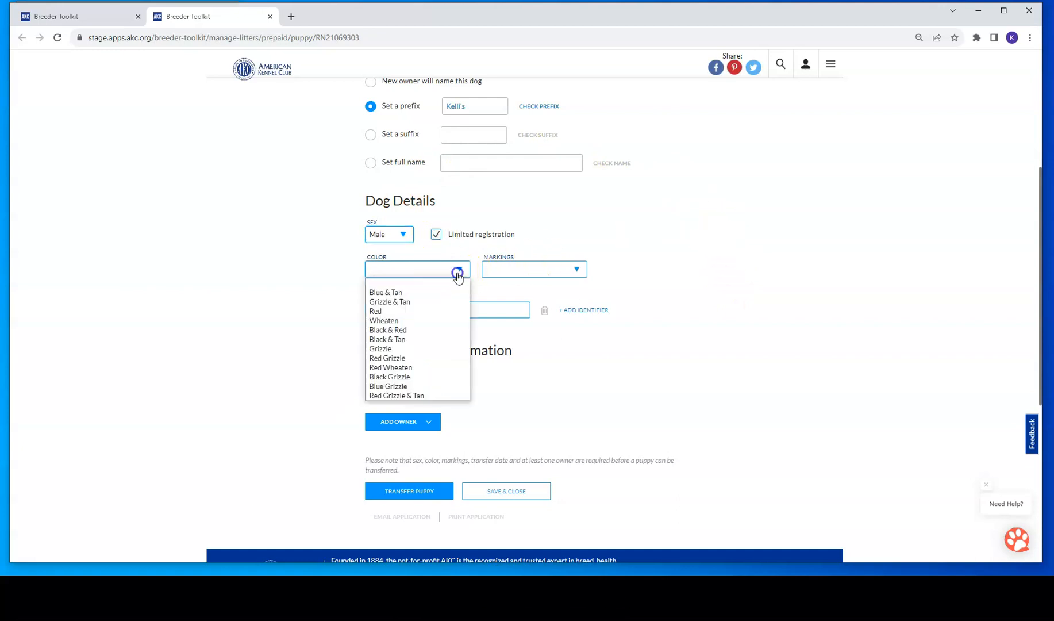
{"action": "left_click", "coordinate": [407, 321]}
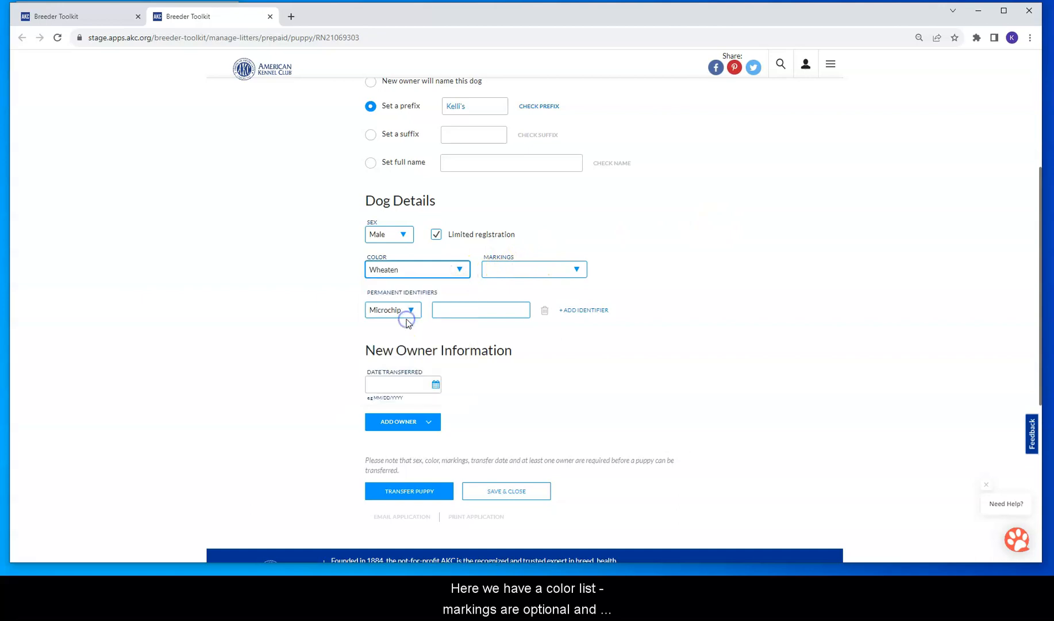
Step: Leave markings unset and keep Microchip as the permanent identifier type
{"action": "left_click", "coordinate": [527, 272]}
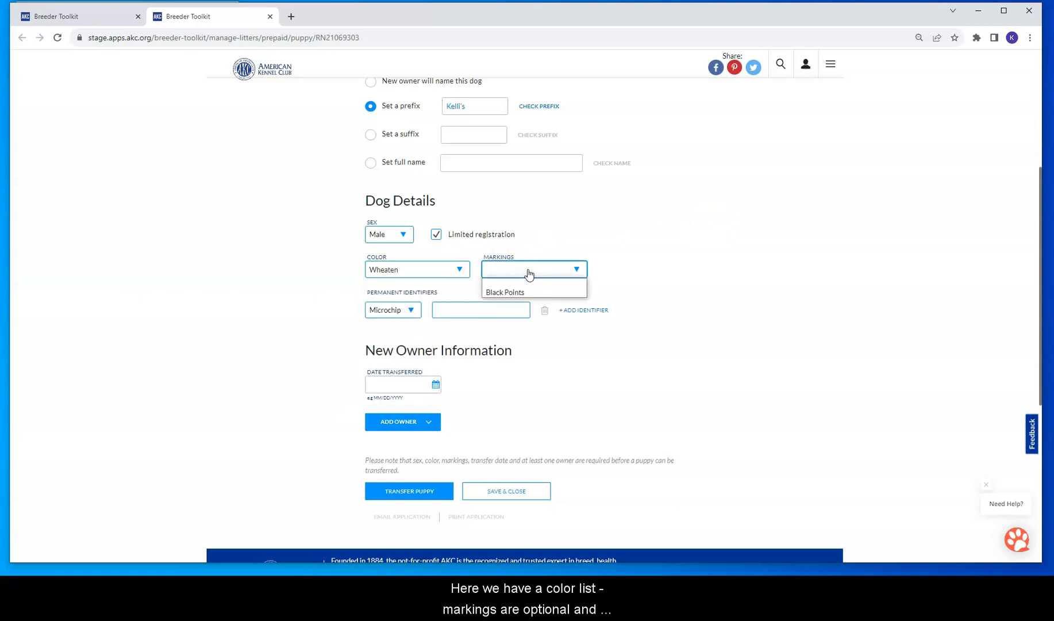
{"action": "left_click", "coordinate": [667, 255]}
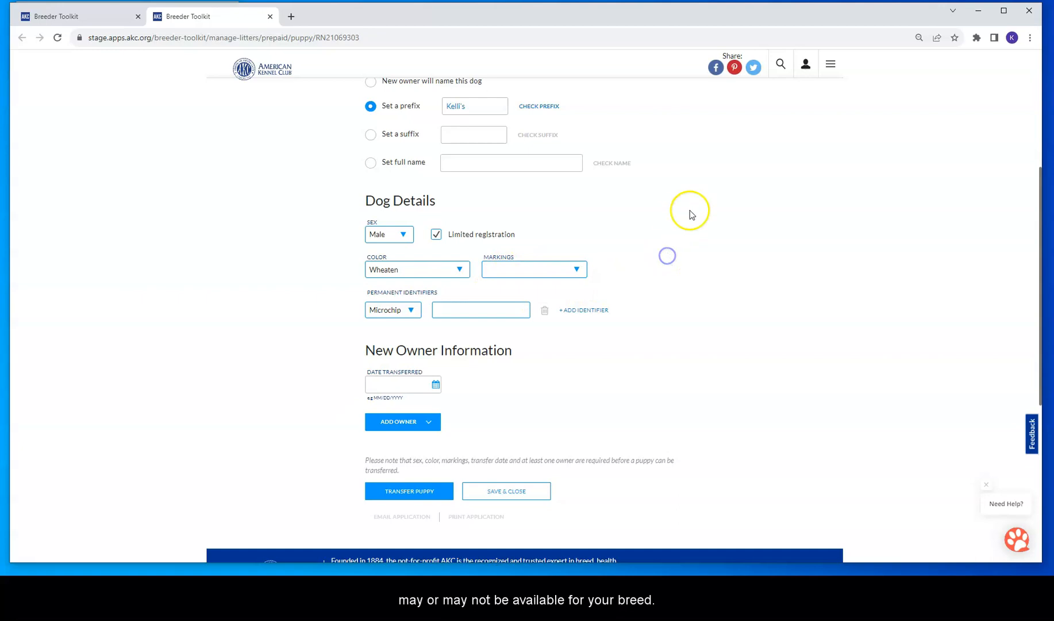
{"action": "left_click", "coordinate": [475, 307]}
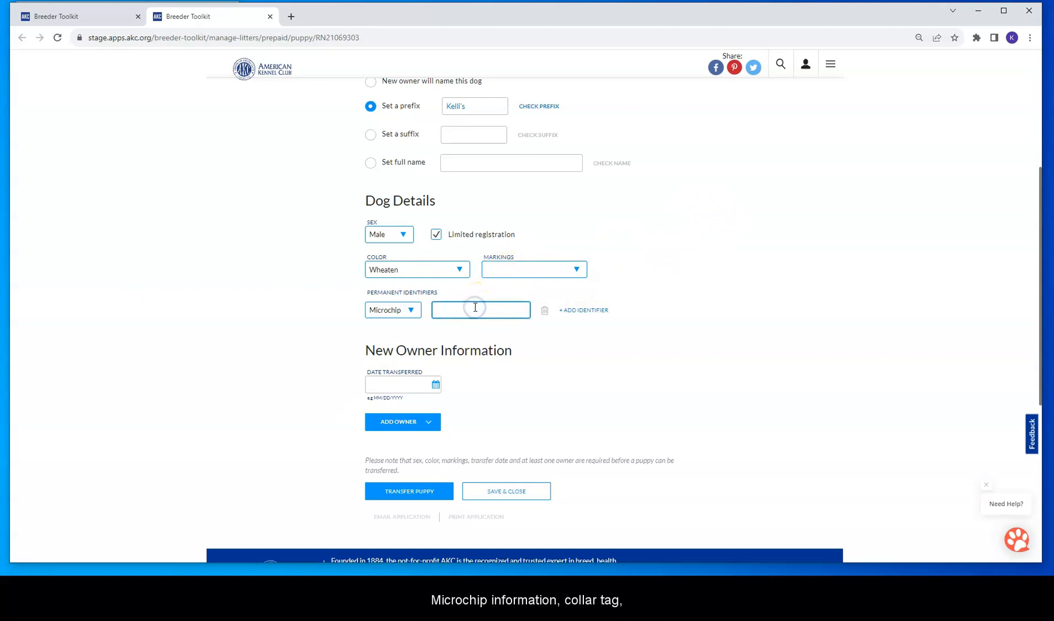
{"action": "left_click", "coordinate": [411, 311]}
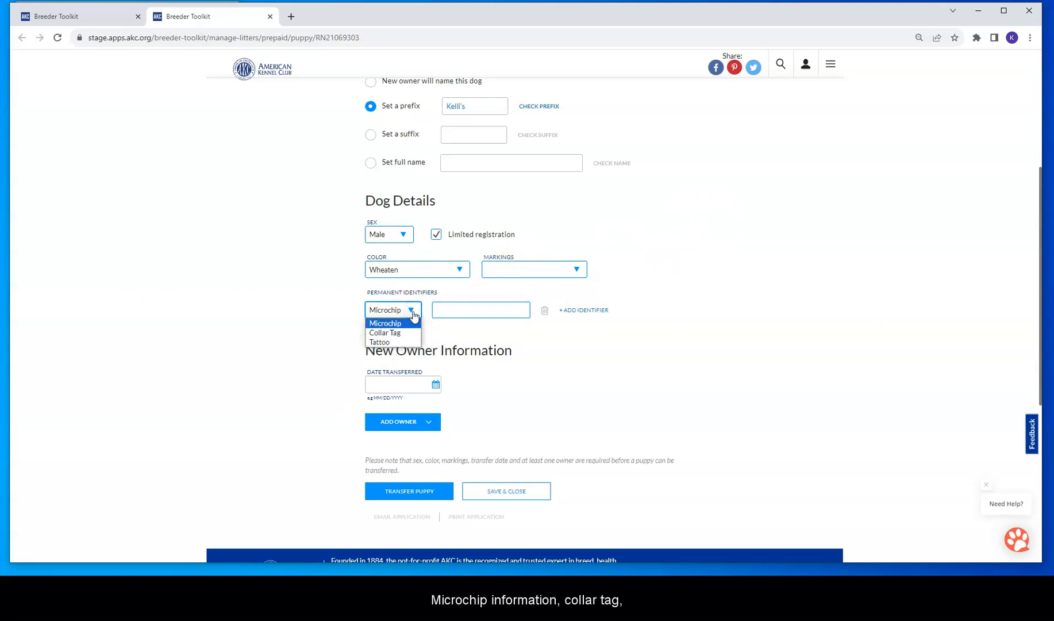
{"action": "left_click", "coordinate": [607, 355]}
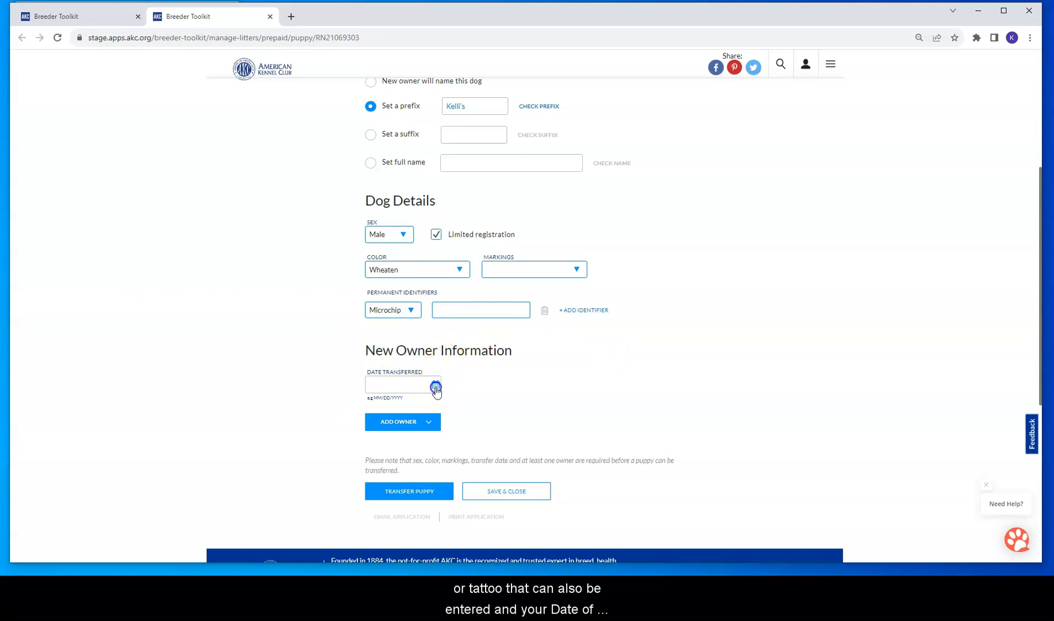
Step: Set the transfer date to 7/22/2023 and choose to add a new owner
{"action": "left_click", "coordinate": [436, 388]}
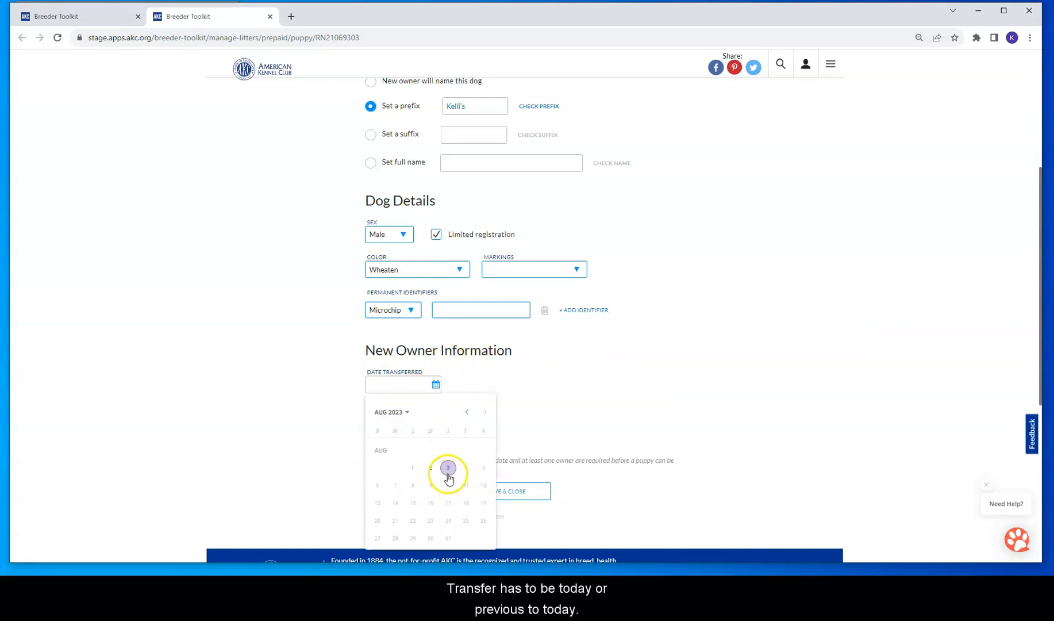
{"action": "left_click", "coordinate": [468, 412]}
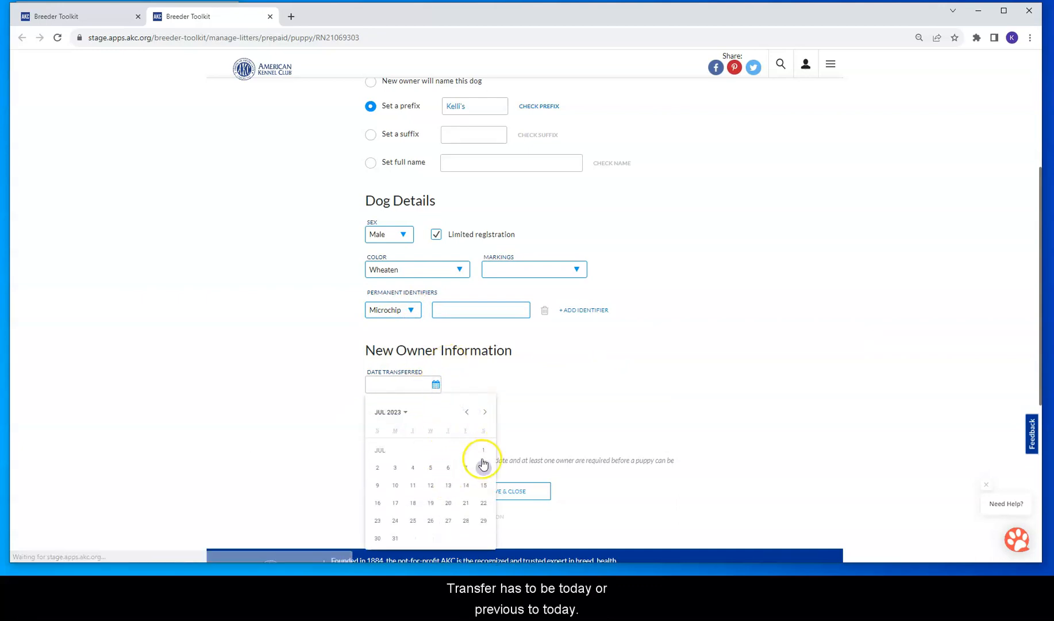
{"action": "left_click", "coordinate": [485, 505]}
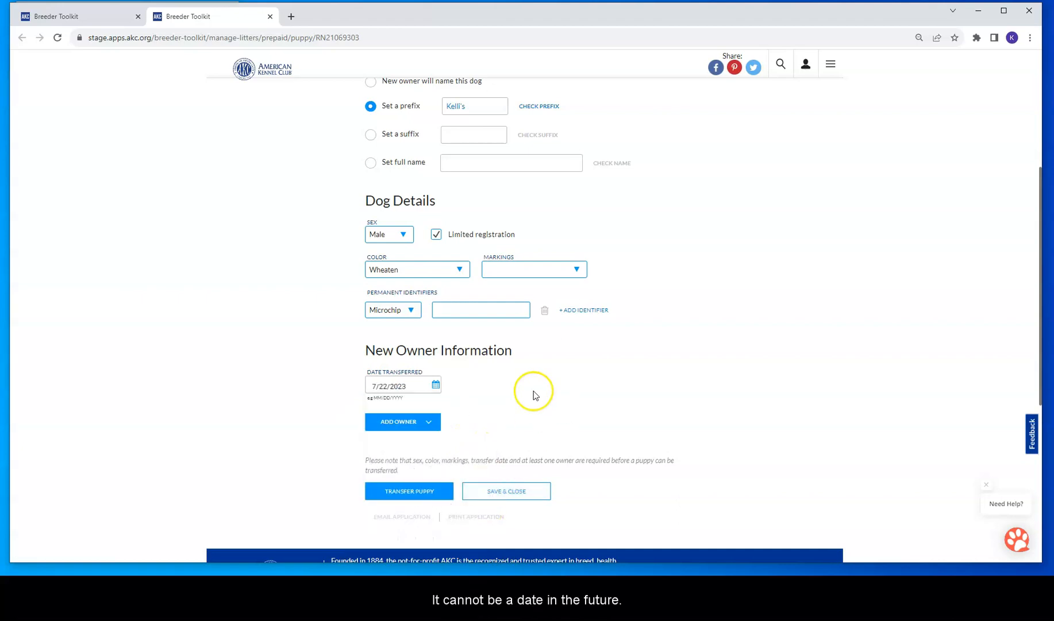
{"action": "left_click", "coordinate": [424, 423]}
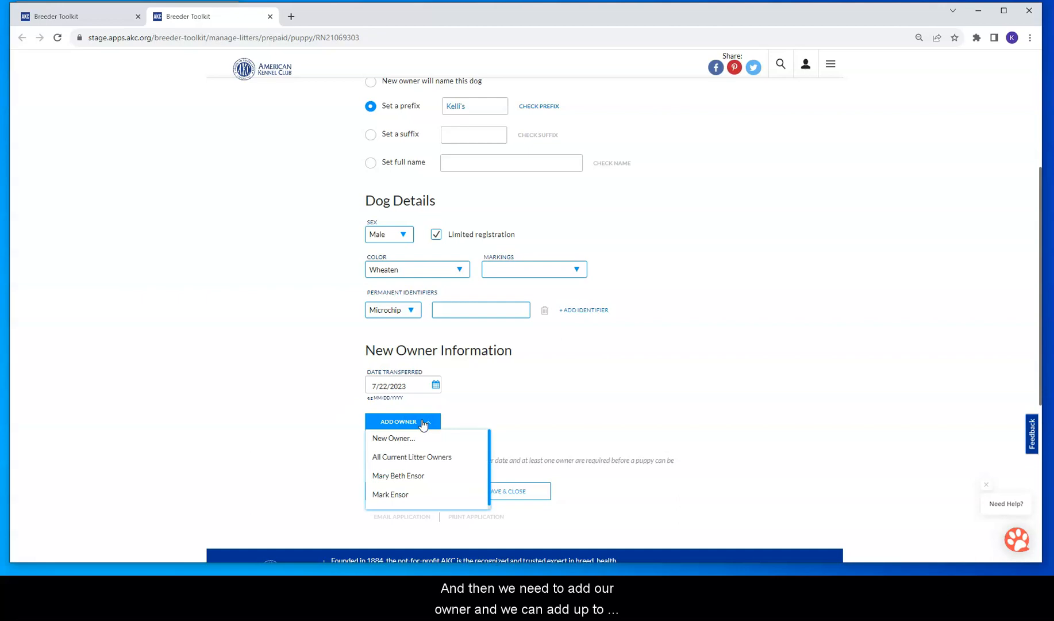
{"action": "left_click", "coordinate": [380, 459]}
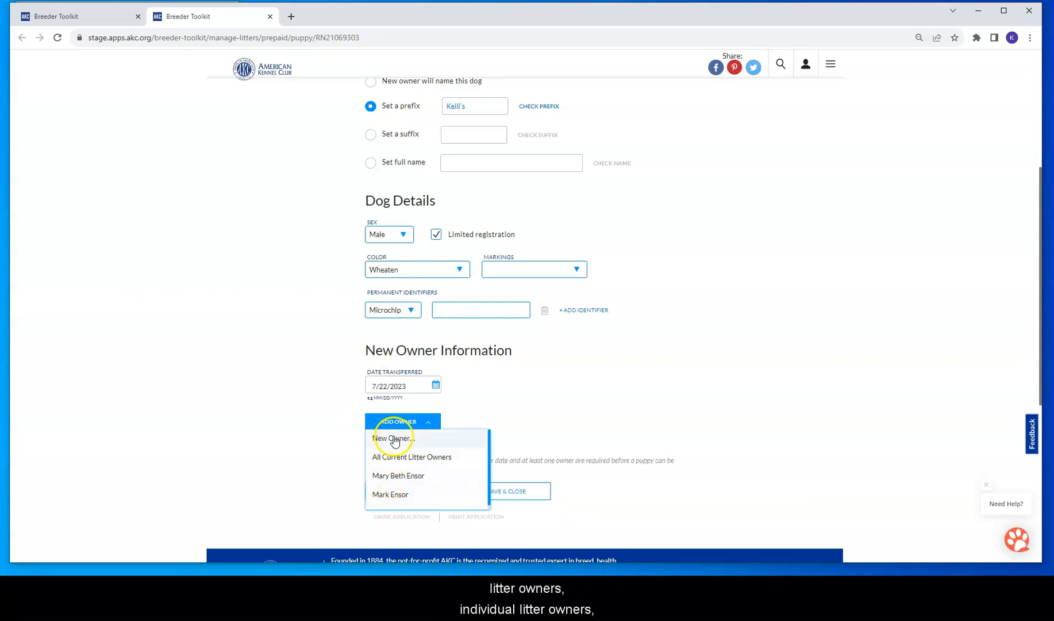
{"action": "left_click", "coordinate": [388, 437]}
Step: Enter the new owner's first and last name, address fields and postal code
{"action": "left_click", "coordinate": [418, 226]}
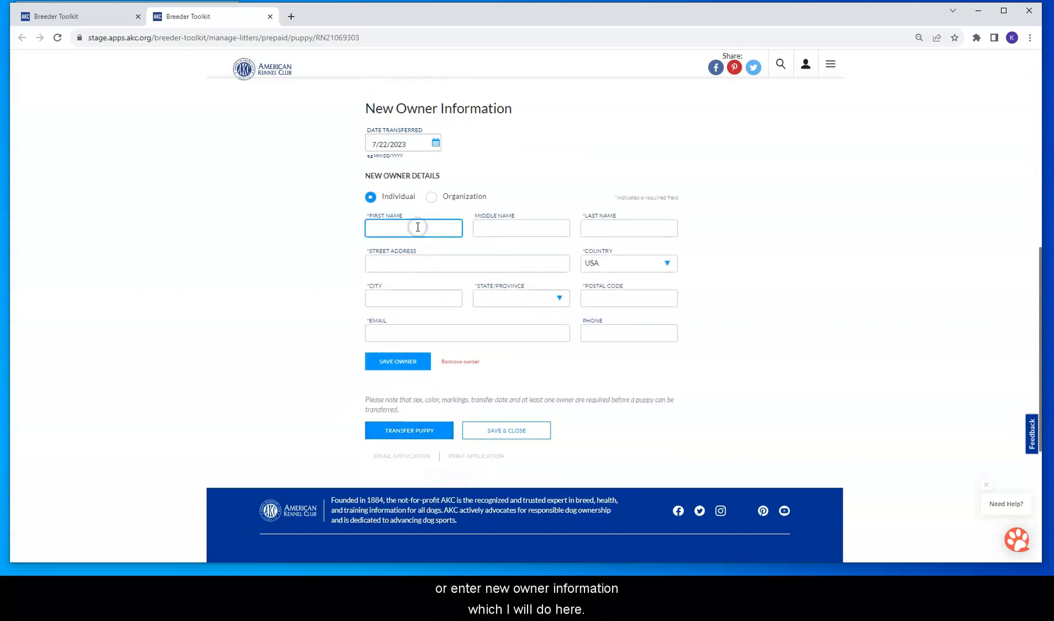
{"action": "key", "text": "Tab"}
{"action": "key", "text": "Tab"}
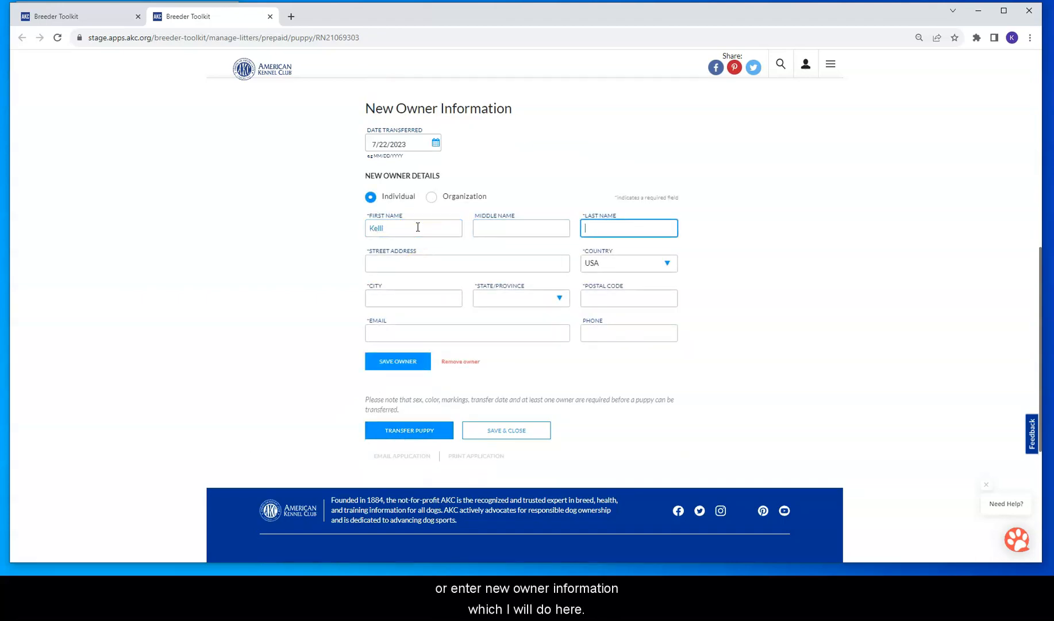
{"action": "key", "text": "Tab"}
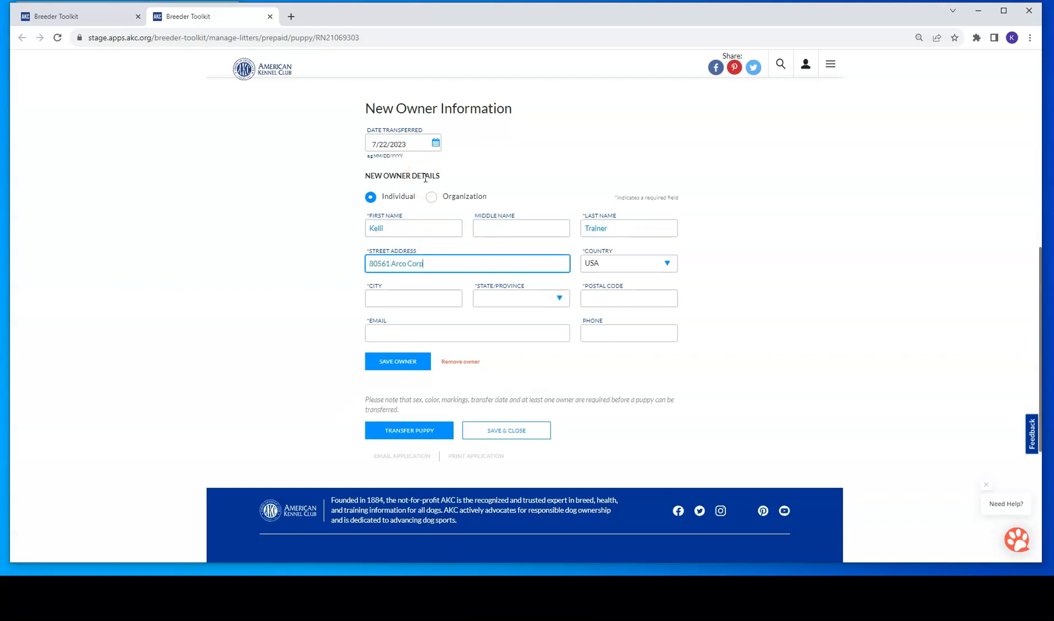
{"action": "key", "text": "Tab"}
{"action": "key", "text": "Tab"}
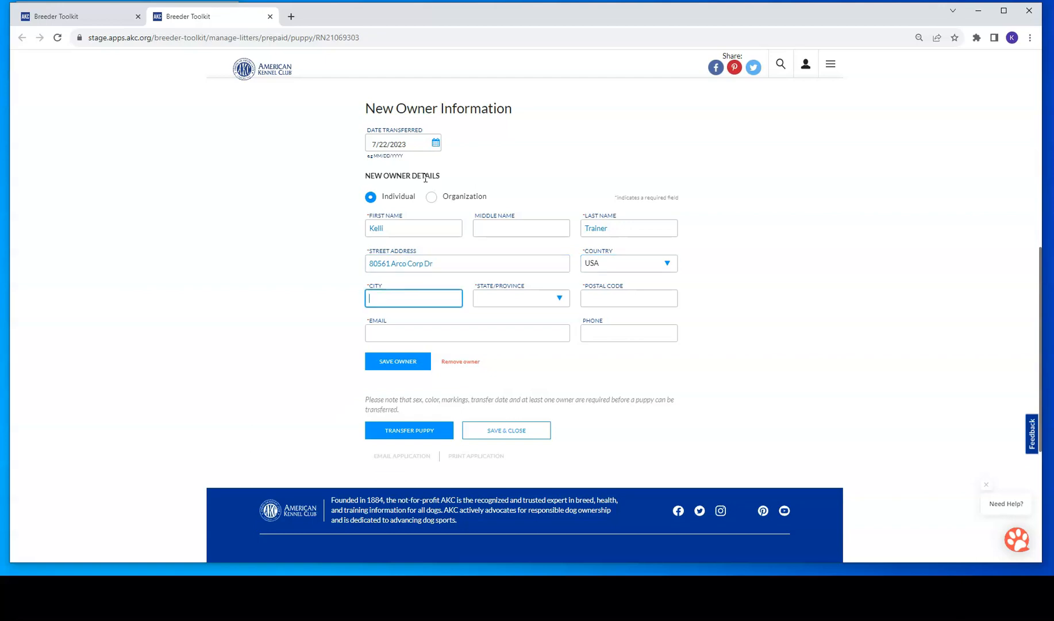
{"action": "key", "text": "Tab"}
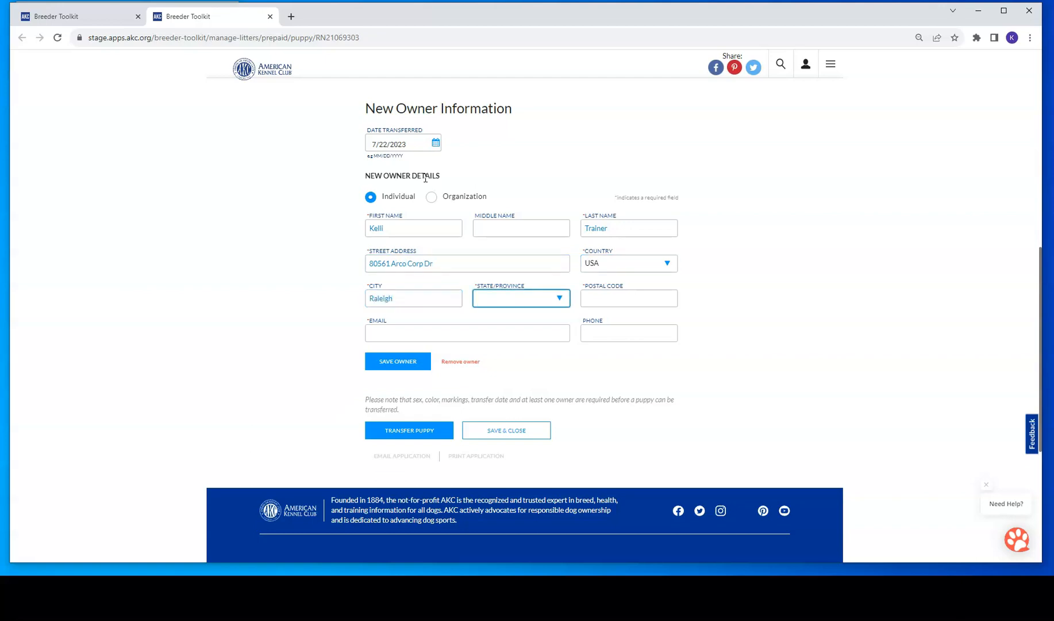
{"action": "key", "text": "Tab"}
{"action": "type", "text": "27617"}
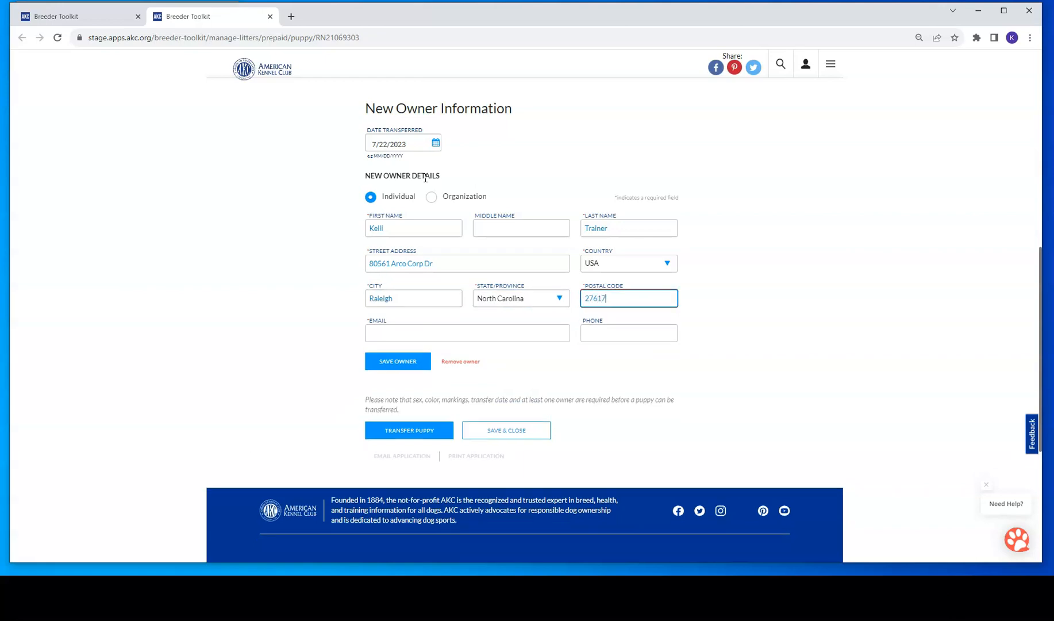
Step: Enter and correct the owner's e-mail, add their phone number, and save the owner
{"action": "key", "text": "Tab"}
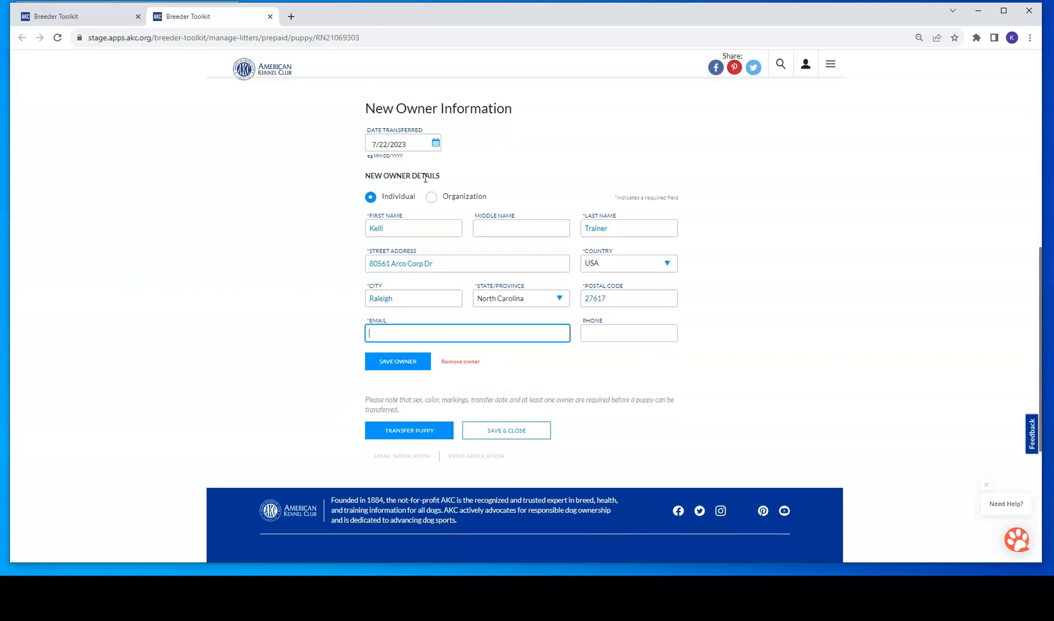
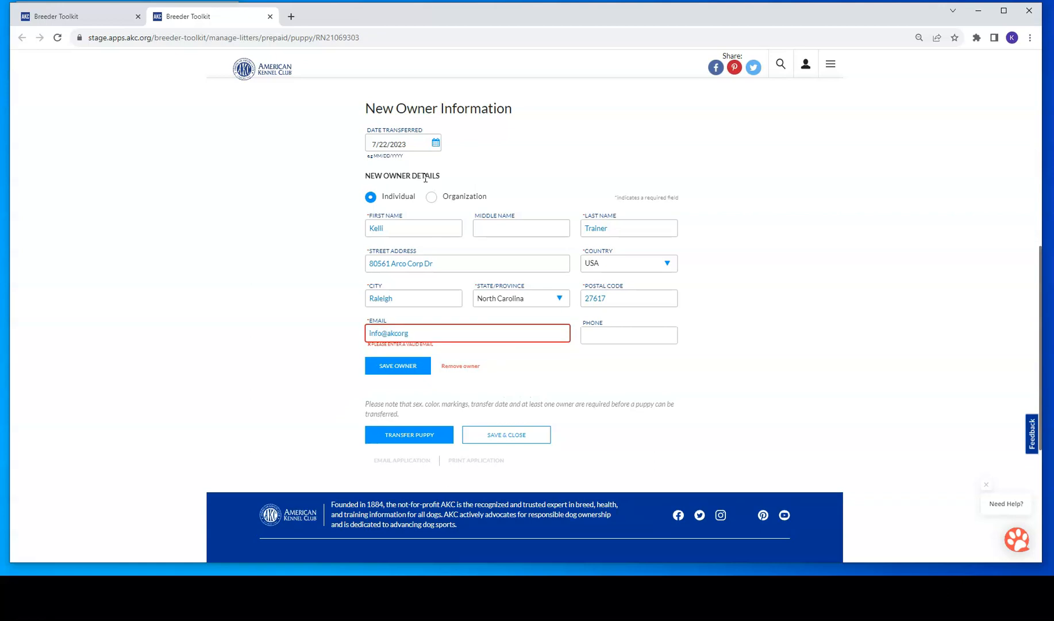
{"action": "key", "text": "Tab"}
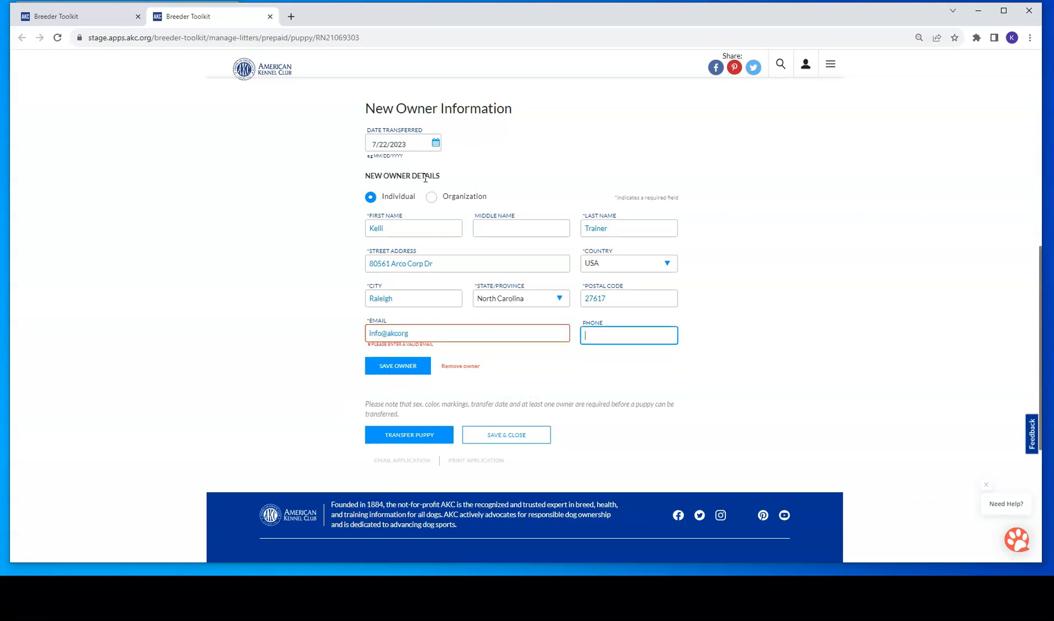
{"action": "double_click", "coordinate": [388, 334]}
{"action": "type", "text": "akc"}
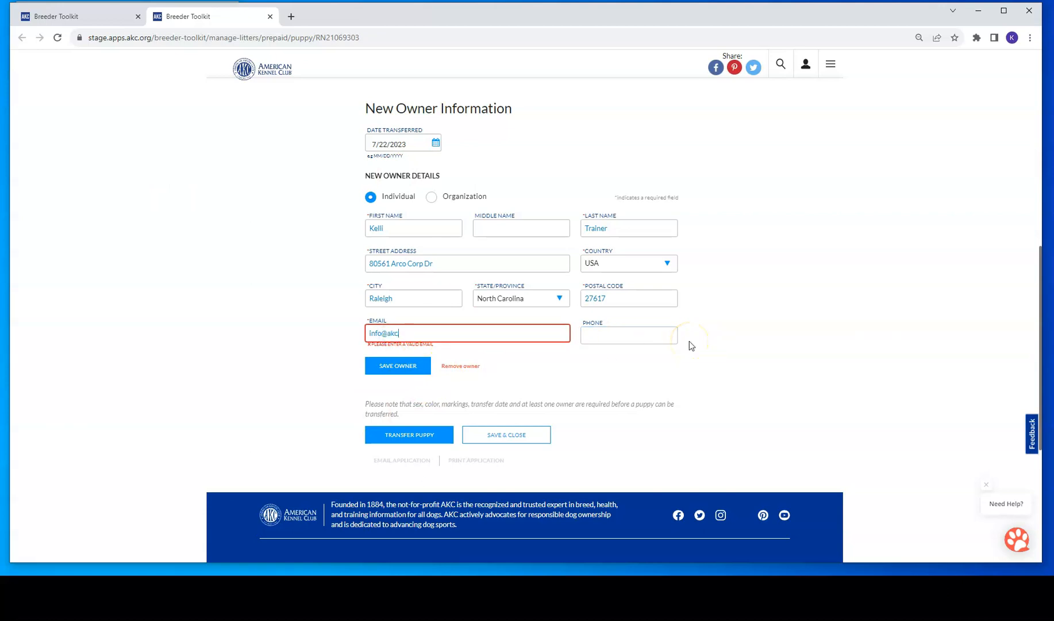
{"action": "type", "text": ".org"}
{"action": "key", "text": "Tab"}
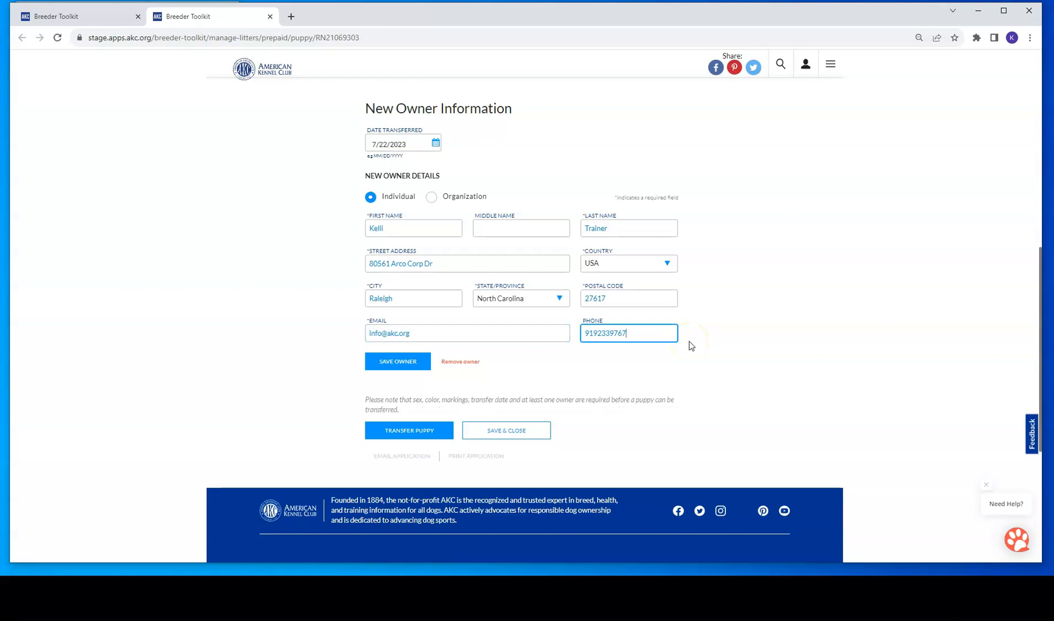
{"action": "left_click", "coordinate": [410, 362]}
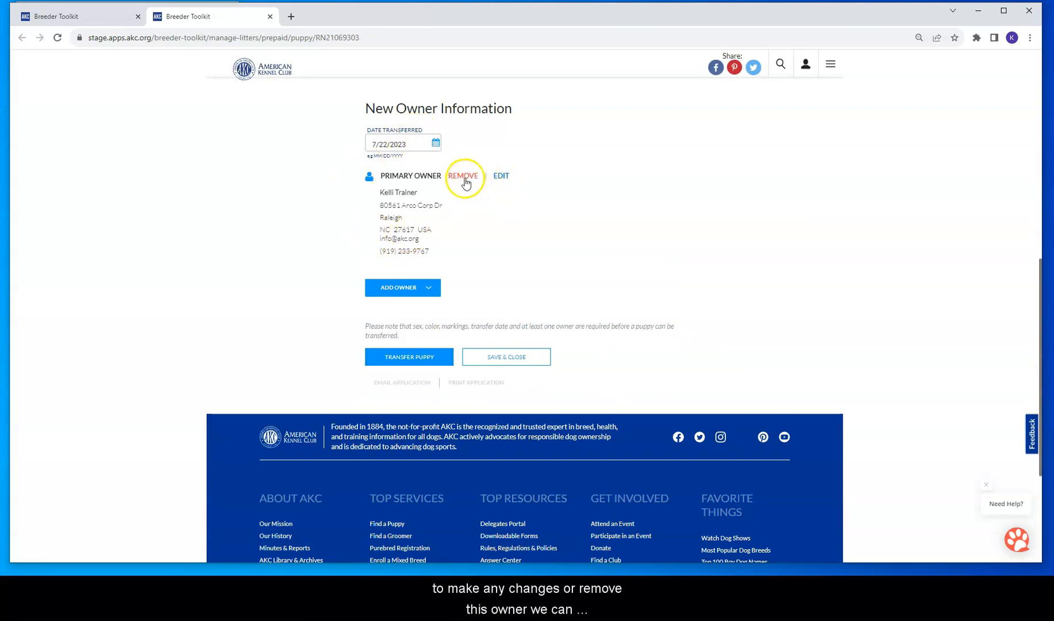
Step: Check the saved primary owner without changes and leave the owner options closed
{"action": "left_click", "coordinate": [500, 175]}
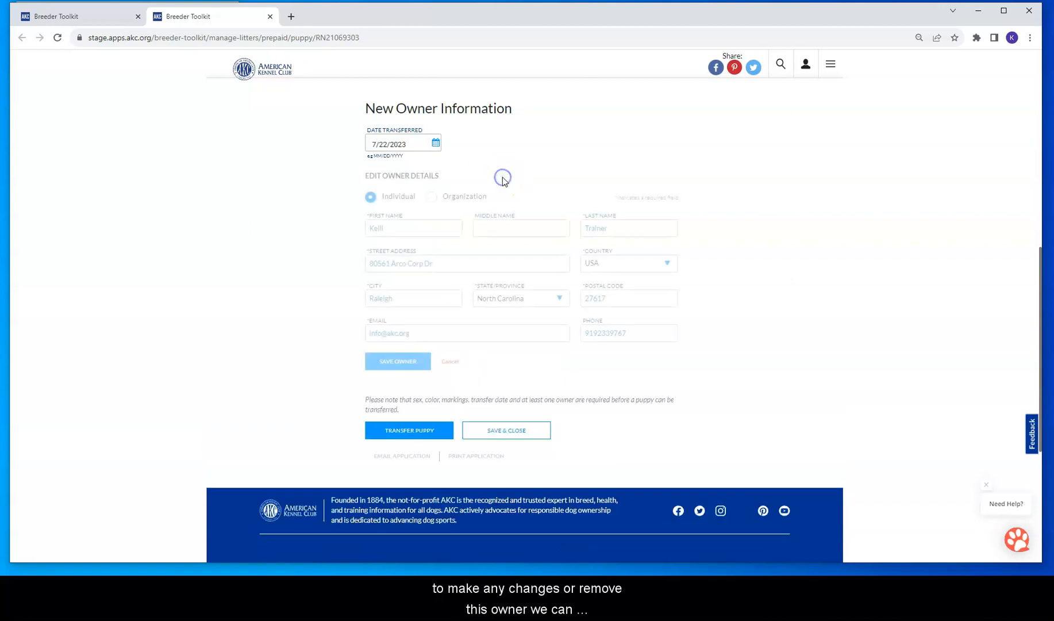
{"action": "left_click", "coordinate": [454, 363]}
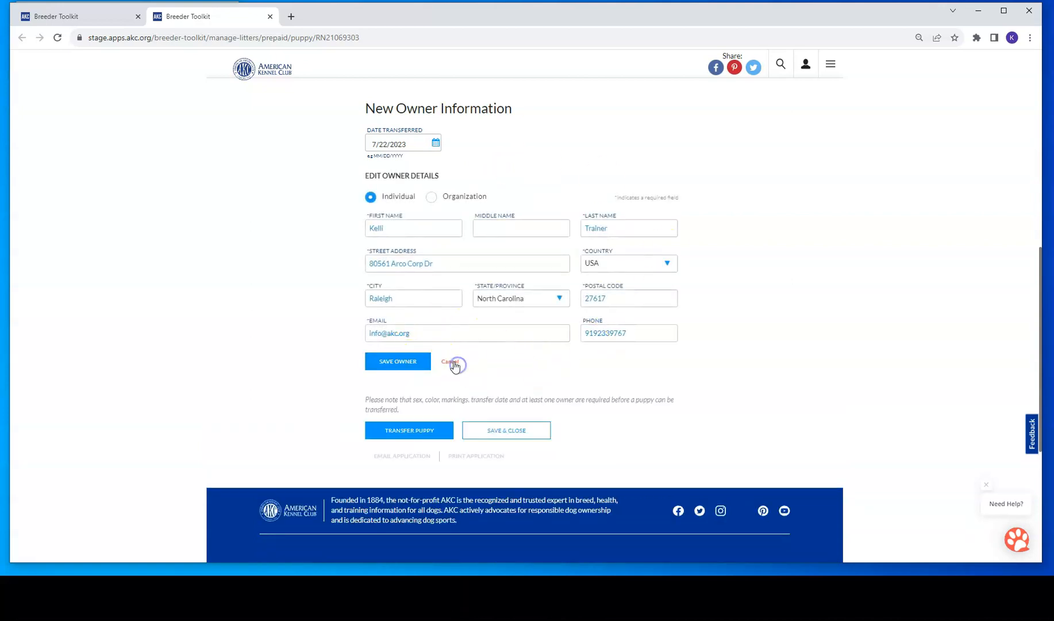
{"action": "left_click", "coordinate": [412, 289]}
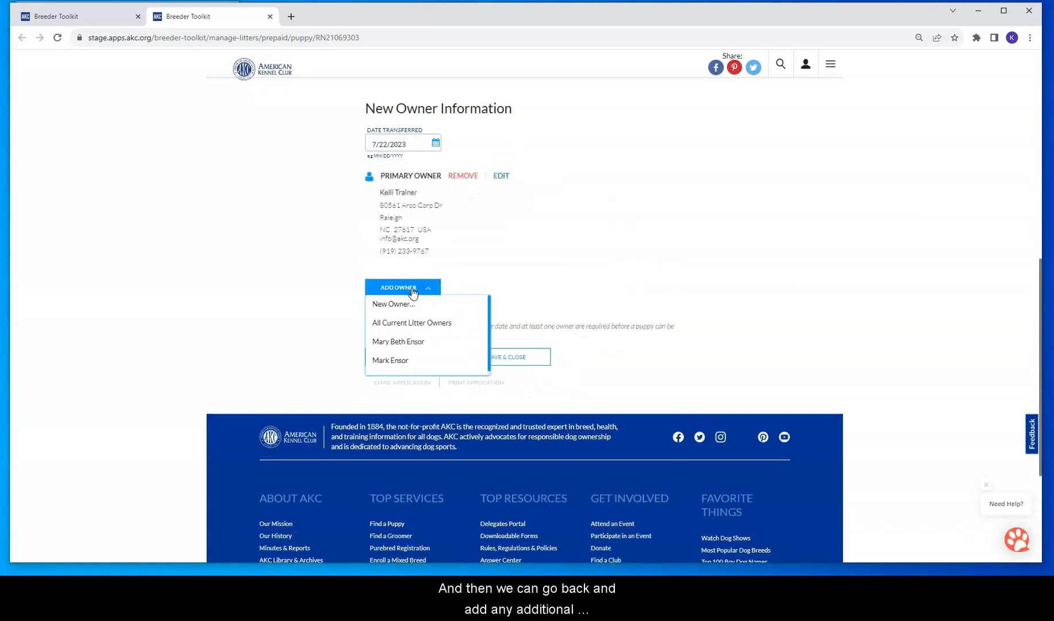
{"action": "left_click", "coordinate": [412, 288]}
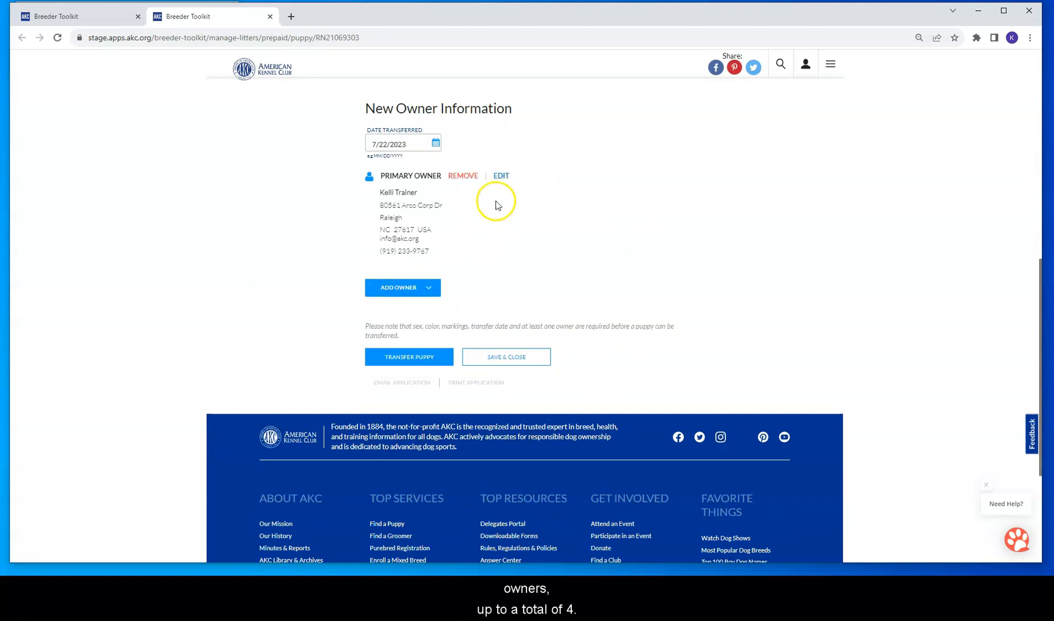
{"action": "scroll", "coordinate": [548, 225], "scroll_direction": "up", "scroll_amount": 2}
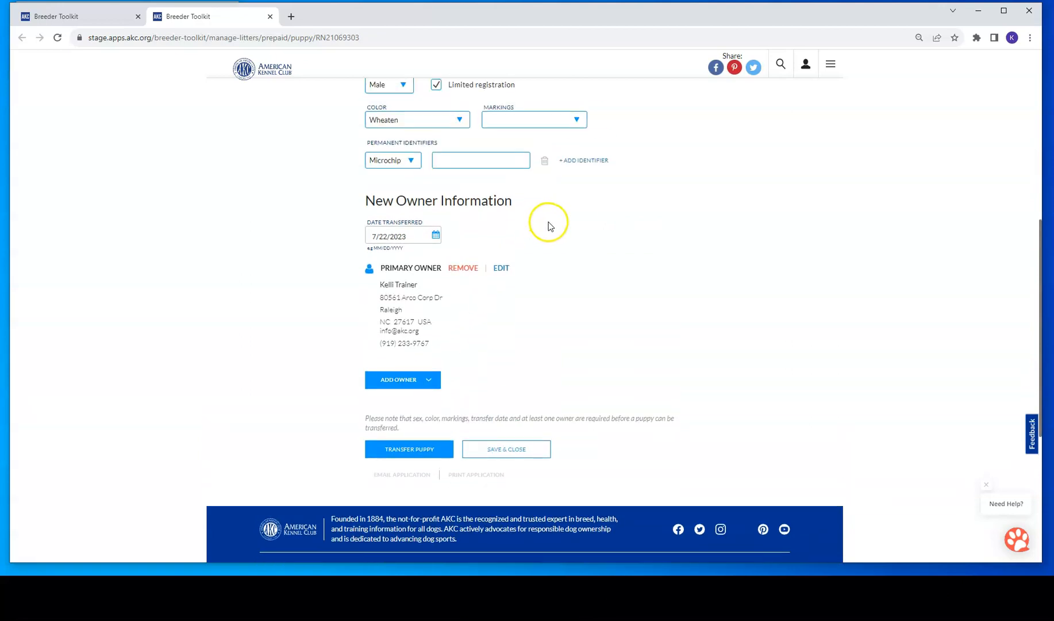
Step: Submit the transfer, completing it on behalf of the litter owner or new owners
{"action": "left_click", "coordinate": [409, 447]}
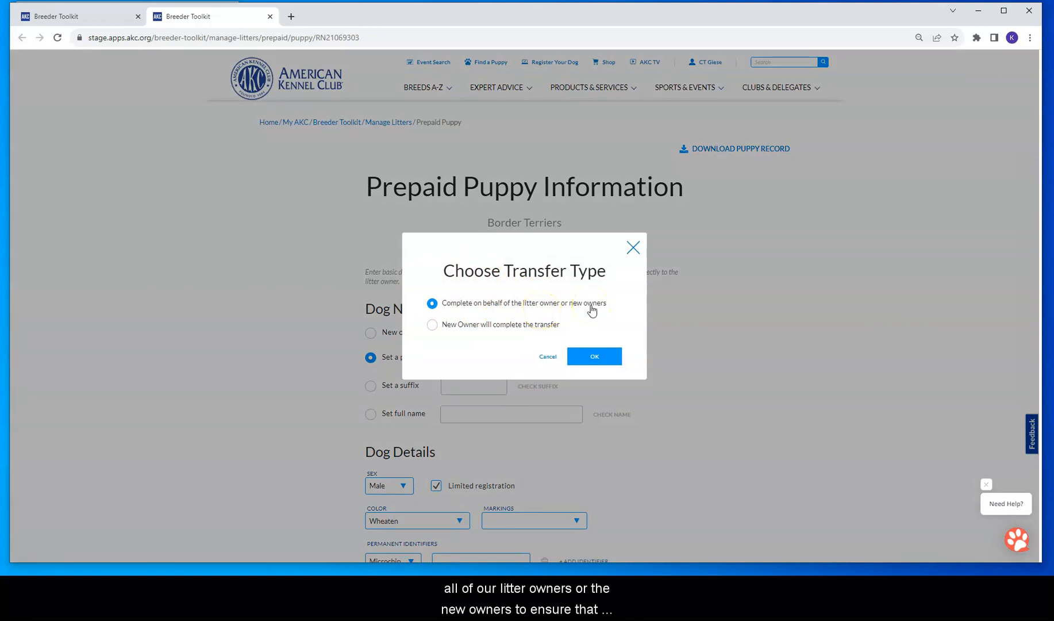
{"action": "left_click", "coordinate": [433, 326]}
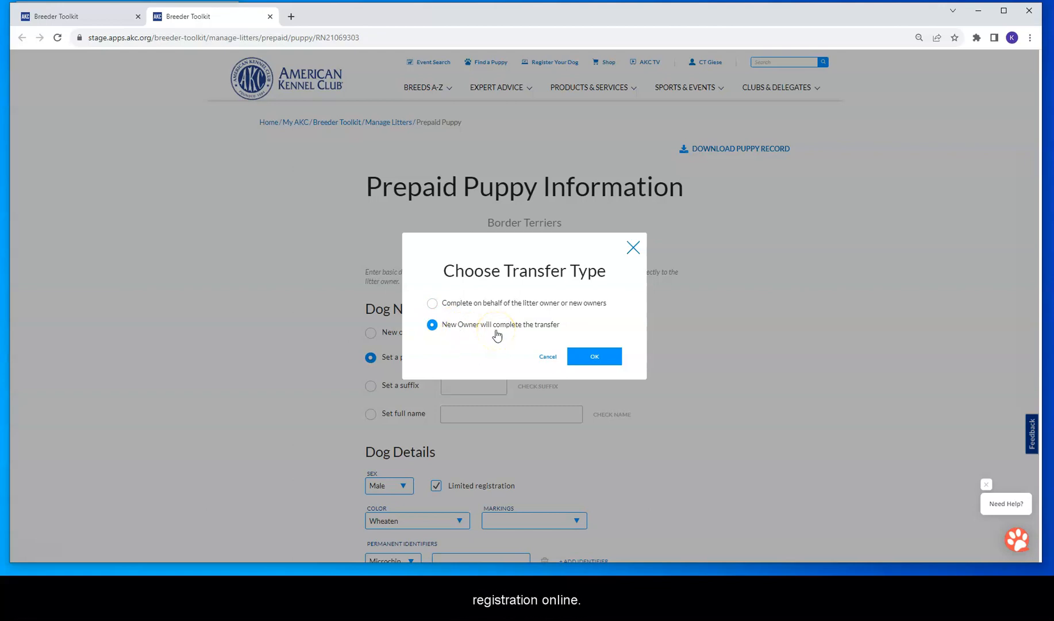
{"action": "left_click", "coordinate": [432, 303]}
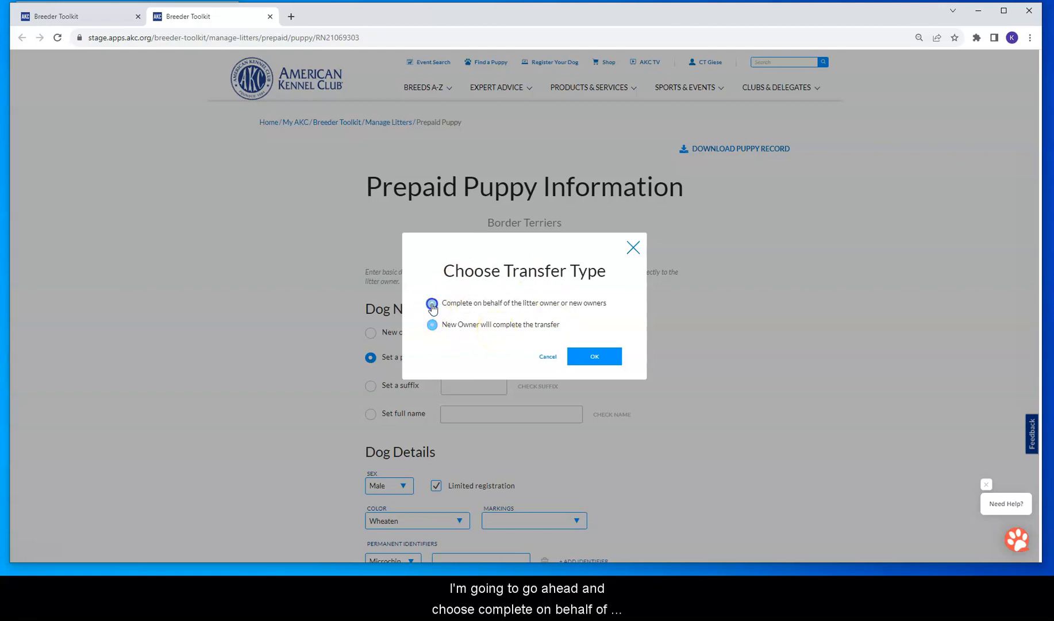
{"action": "left_click", "coordinate": [593, 358]}
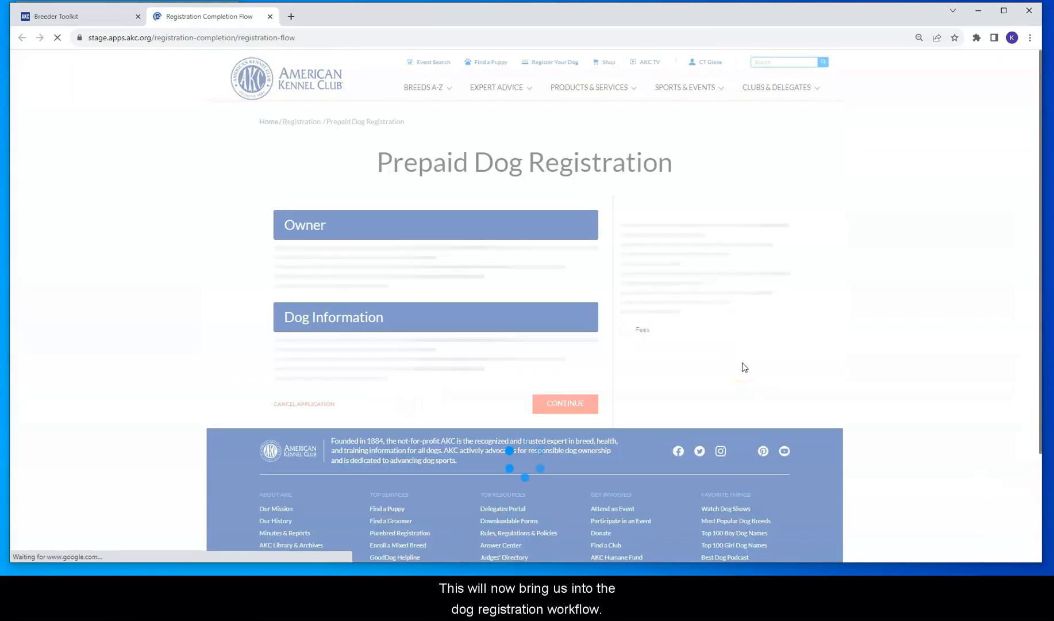
Step: Review the Prepaid Dog Registration heading and the dog's summary details
{"action": "left_click_drag", "start_coordinate": [382, 160], "coordinate": [671, 175]}
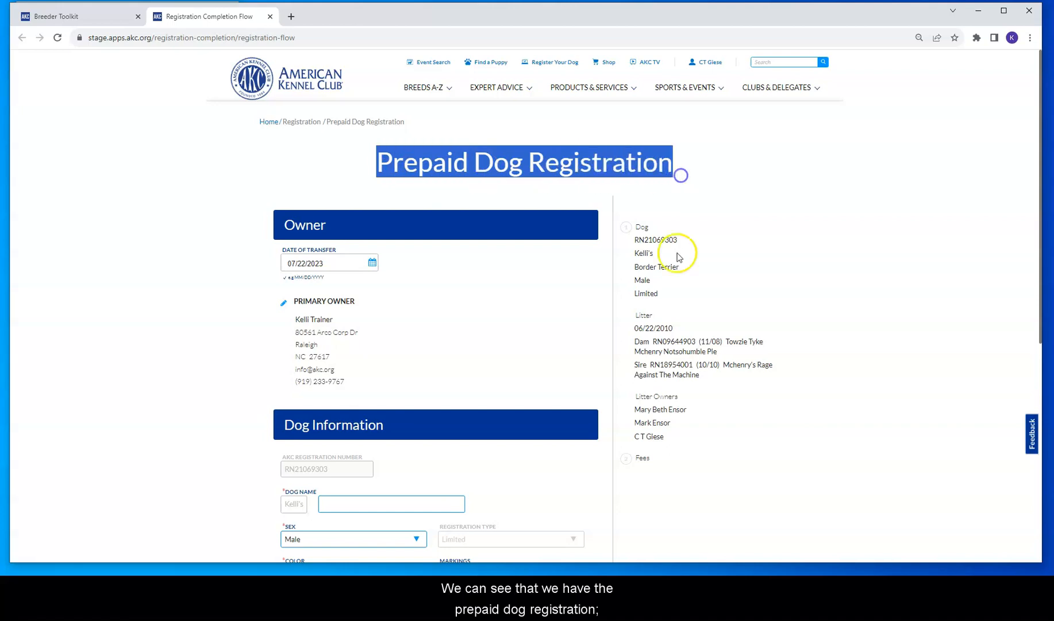
{"action": "left_click_drag", "start_coordinate": [630, 225], "coordinate": [667, 285]}
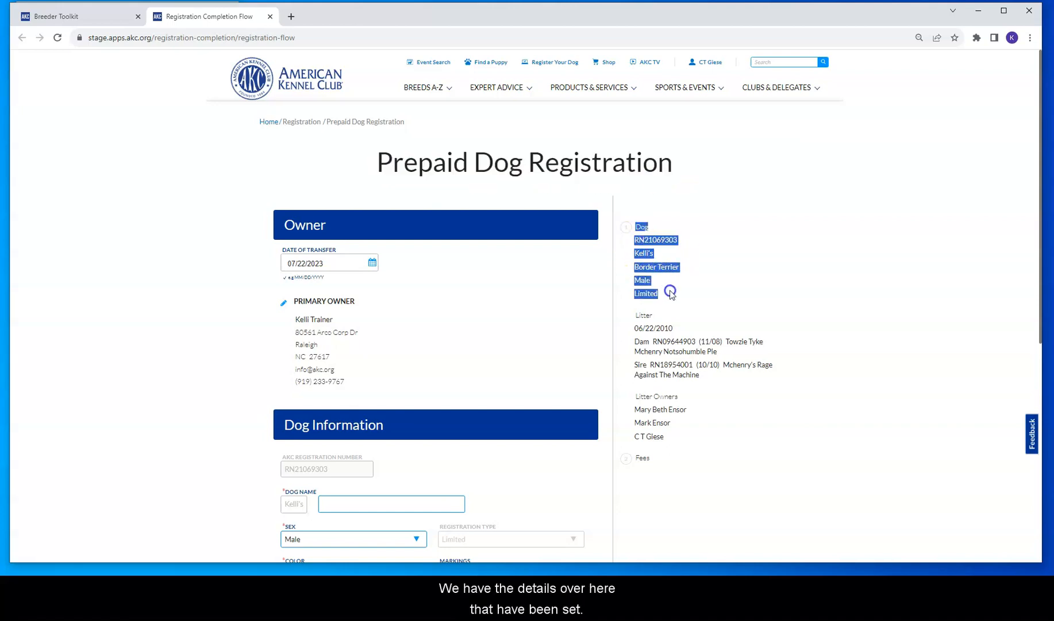
{"action": "left_click", "coordinate": [740, 290]}
Step: Open the primary owner's details for editing, then discard the changes
{"action": "scroll", "coordinate": [364, 318], "scroll_direction": "down", "scroll_amount": 2}
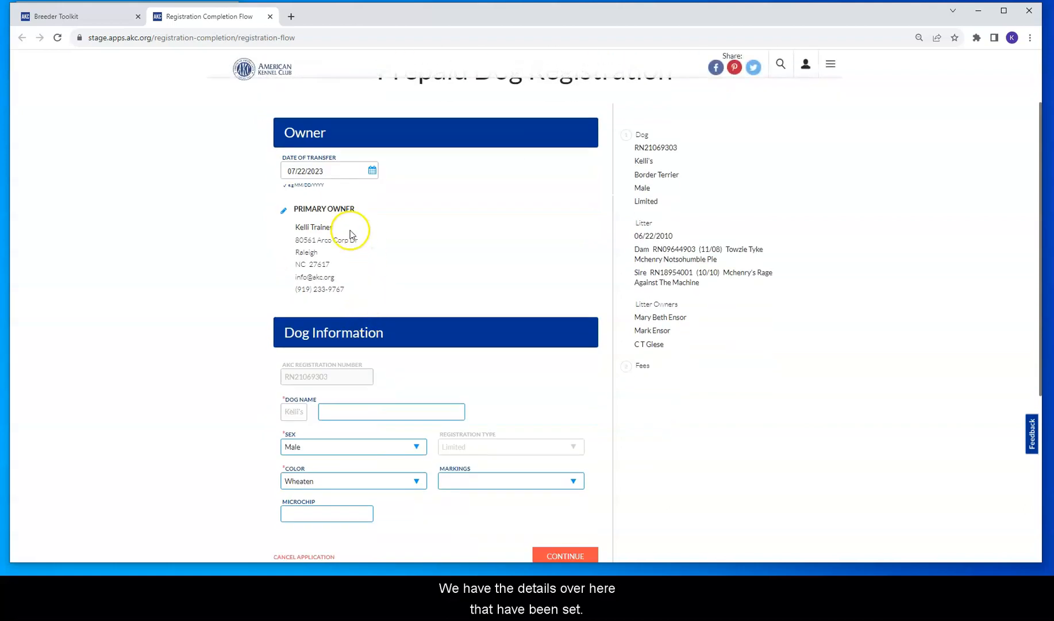
{"action": "left_click", "coordinate": [284, 217]}
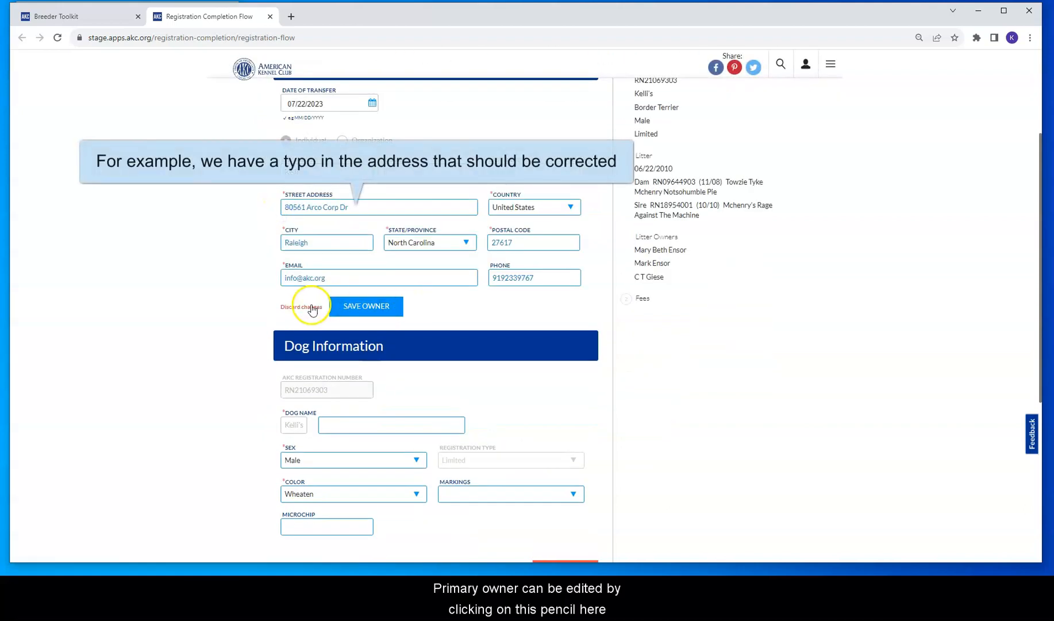
{"action": "left_click", "coordinate": [309, 309]}
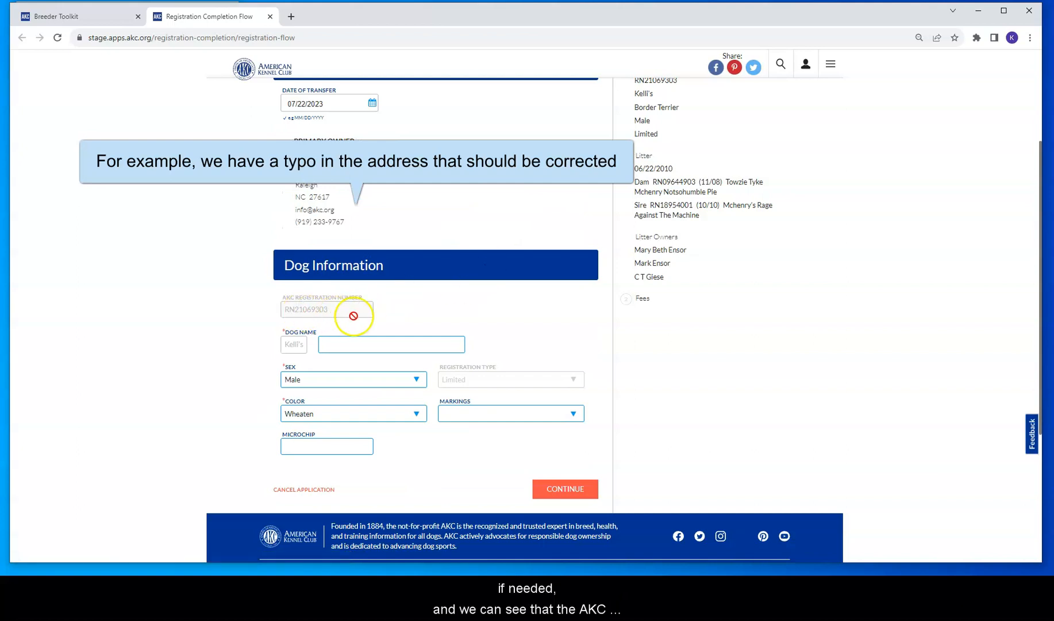
Step: Name the dog Kelli's Funny Dog, keep colour Wheaten, and continue to Packages
{"action": "left_click", "coordinate": [333, 345]}
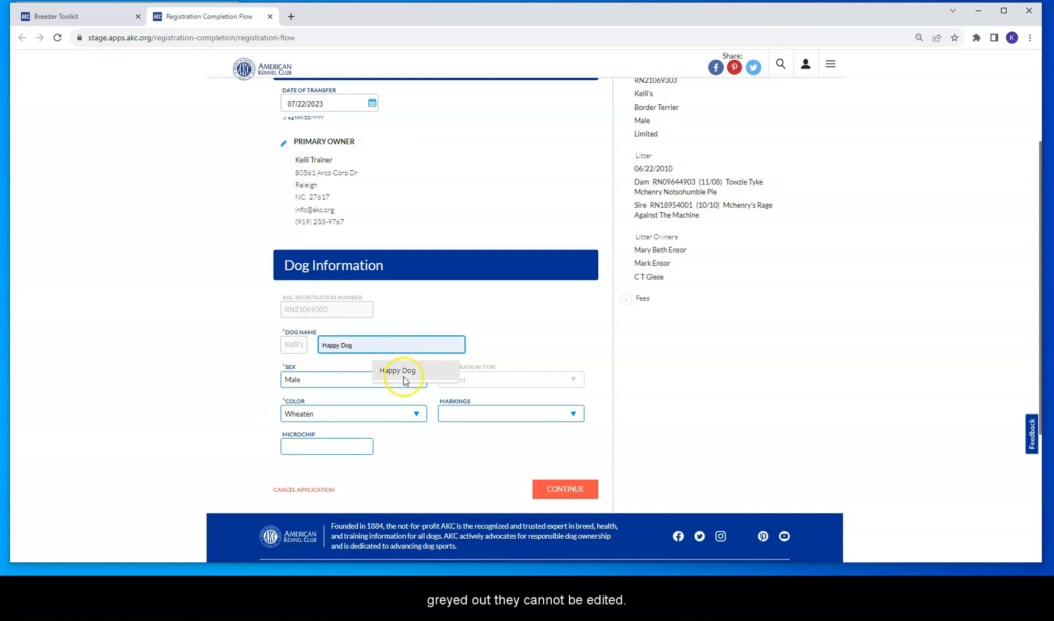
{"action": "left_click", "coordinate": [365, 345]}
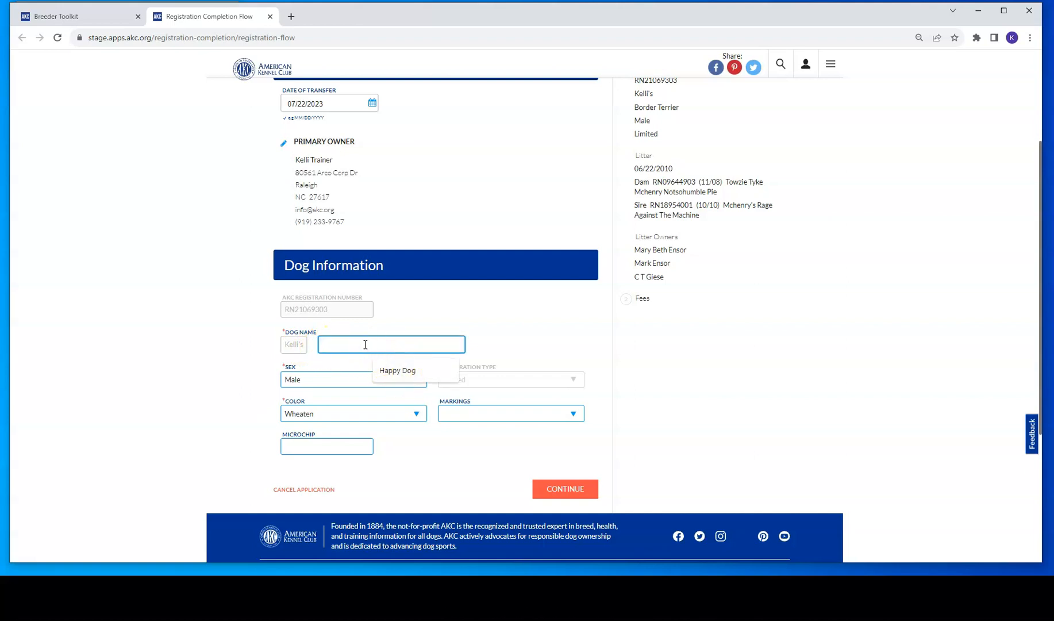
{"action": "type", "text": "Funny Dog"}
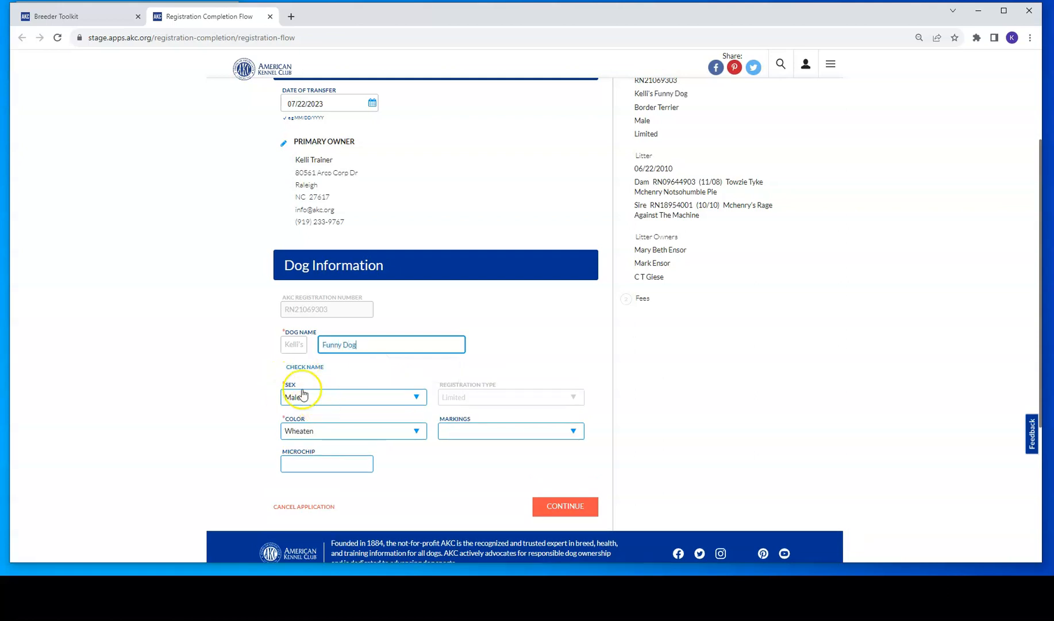
{"action": "left_click", "coordinate": [319, 431]}
{"action": "left_click", "coordinate": [319, 431]}
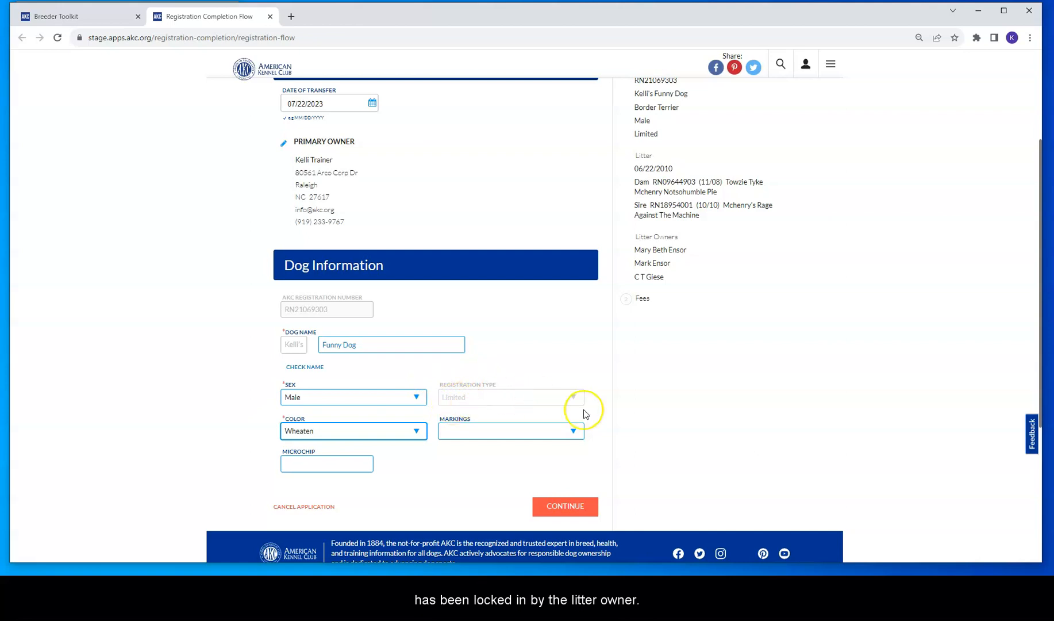
{"action": "left_click", "coordinate": [584, 508]}
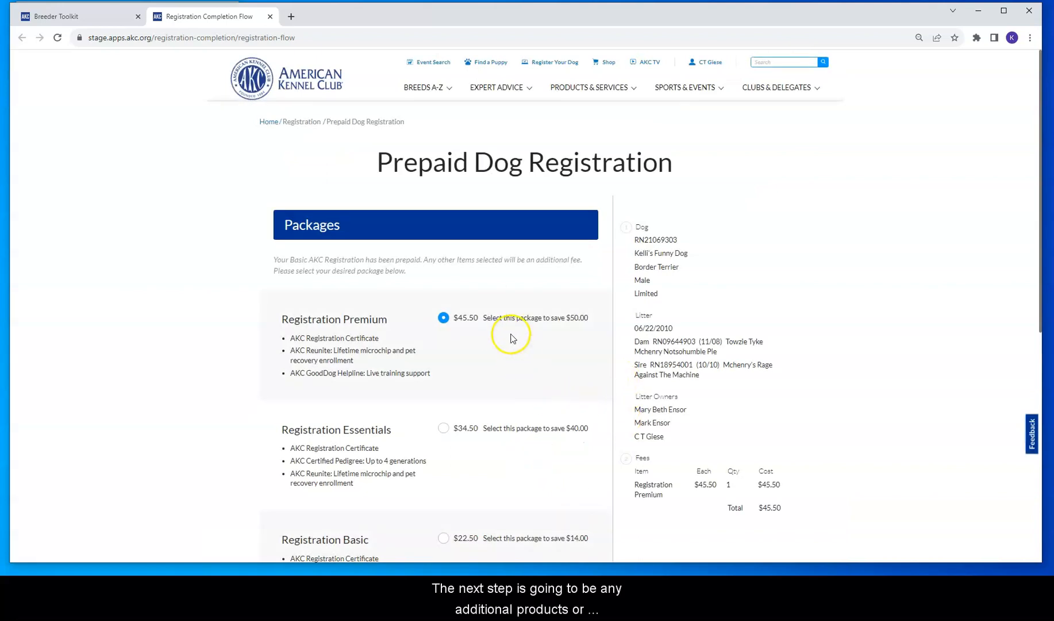
Step: Choose only the included AKC Registration Certificate package and continue to A la Carte Products
{"action": "scroll", "coordinate": [512, 339], "scroll_direction": "down", "scroll_amount": 2}
{"action": "scroll", "coordinate": [512, 329], "scroll_direction": "down", "scroll_amount": 2}
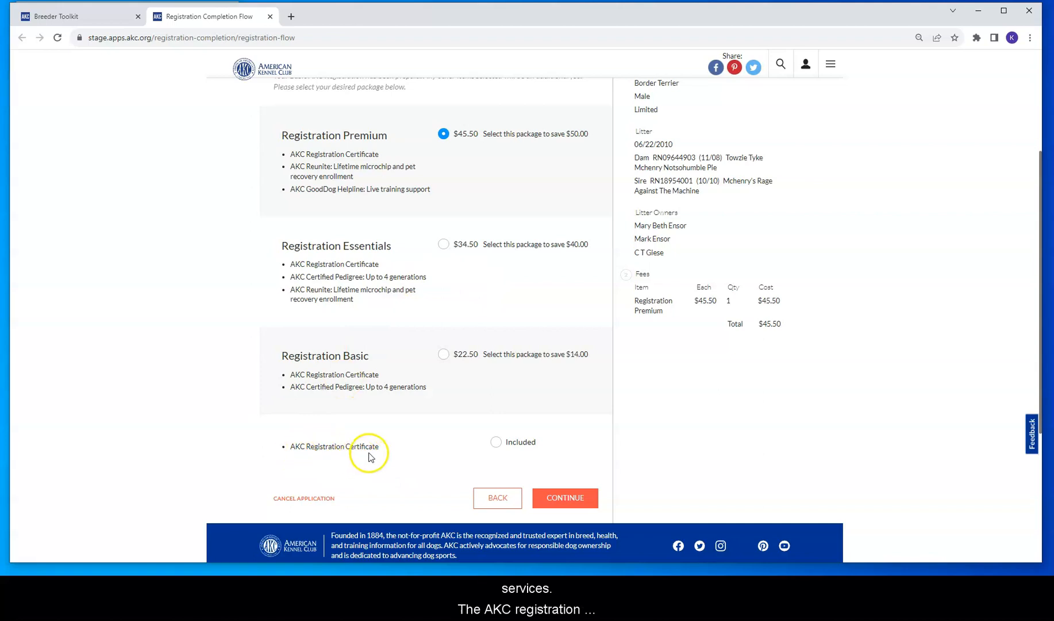
{"action": "left_click_drag", "start_coordinate": [293, 446], "coordinate": [347, 450]}
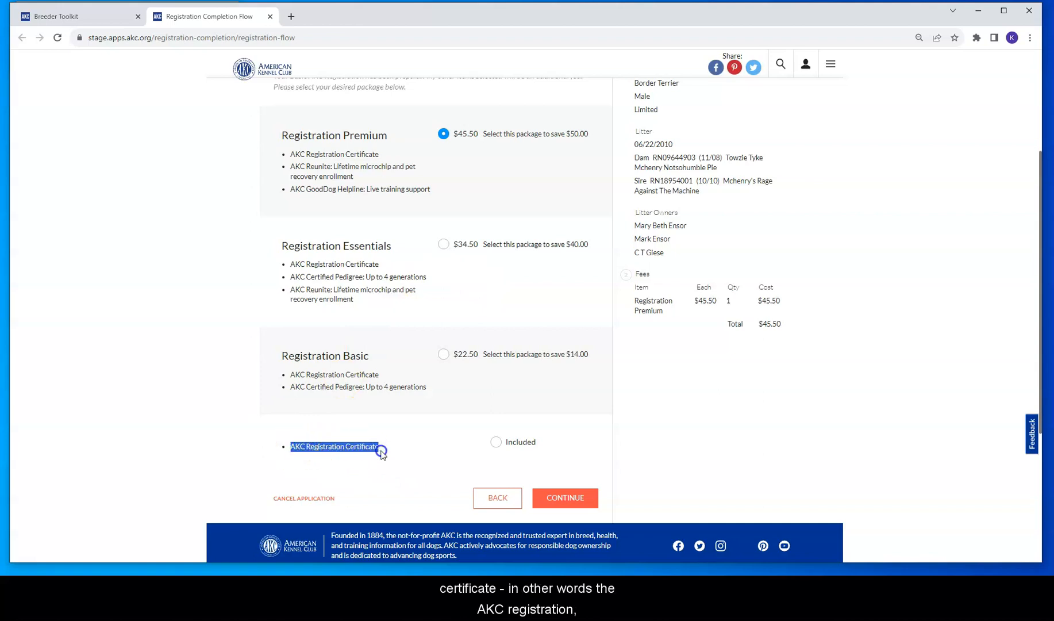
{"action": "left_click", "coordinate": [496, 443]}
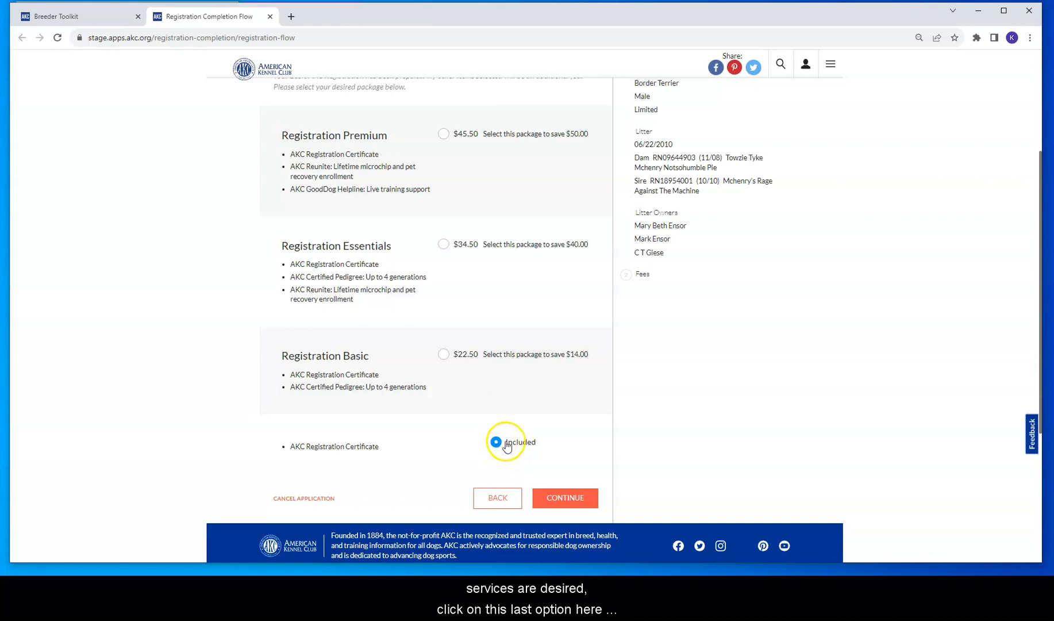
{"action": "left_click", "coordinate": [562, 498]}
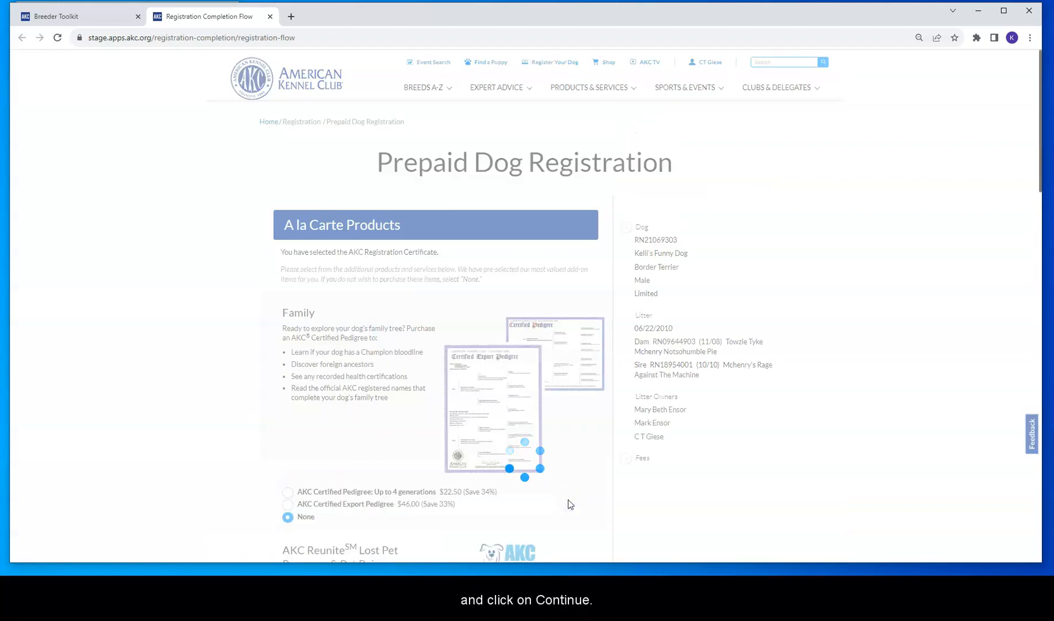
Step: Add AKC Certified Pedigree (up to 4 generations) and continue to Payment totalling $68.49
{"action": "scroll", "coordinate": [379, 289], "scroll_direction": "down", "scroll_amount": 2}
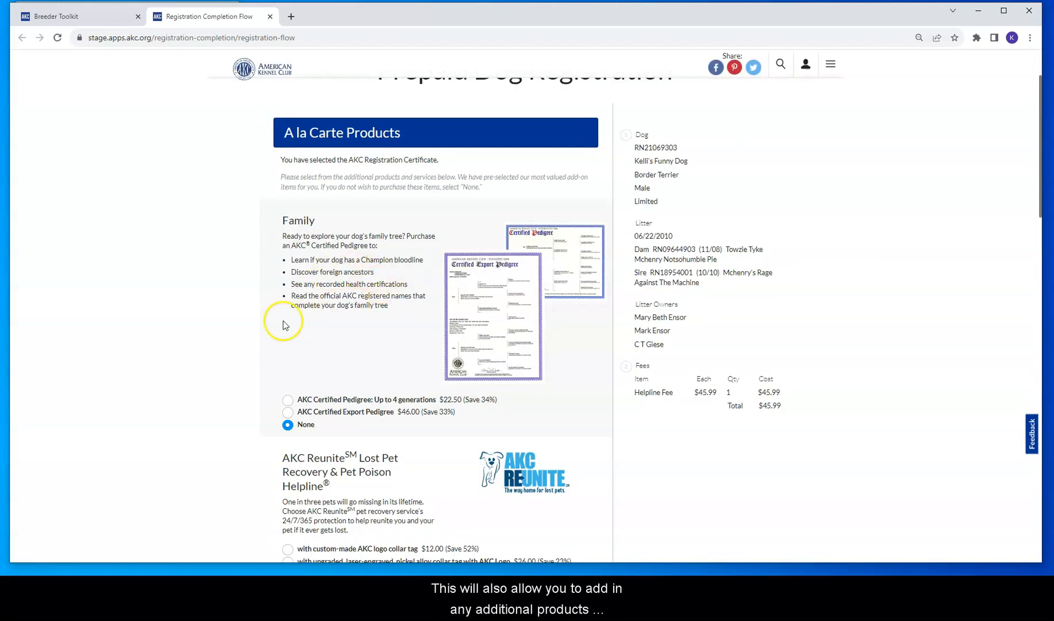
{"action": "left_click", "coordinate": [288, 401]}
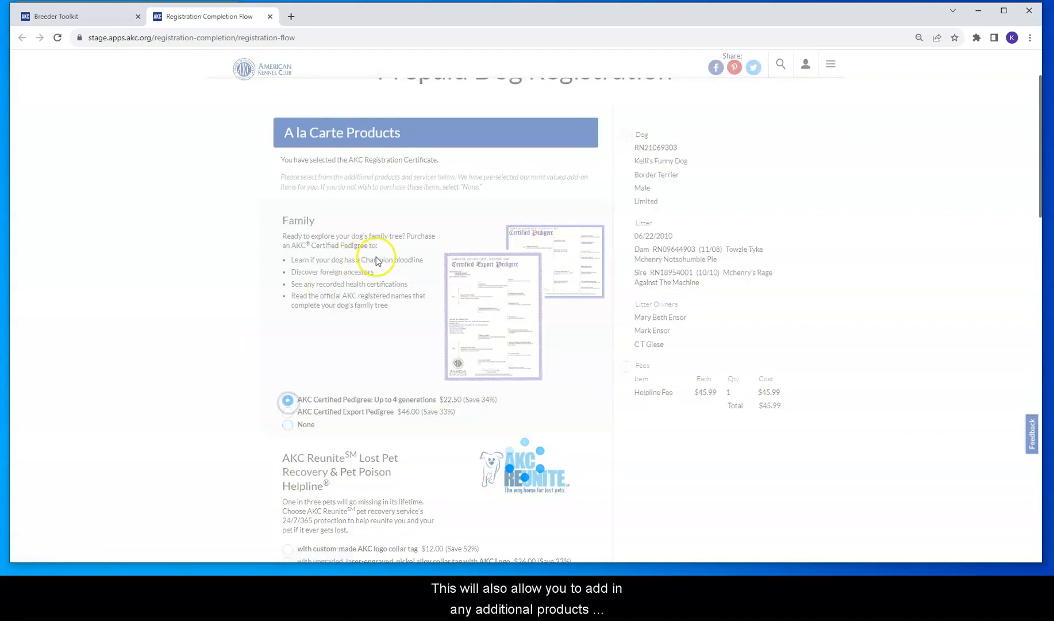
{"action": "scroll", "coordinate": [503, 265], "scroll_direction": "down", "scroll_amount": 2}
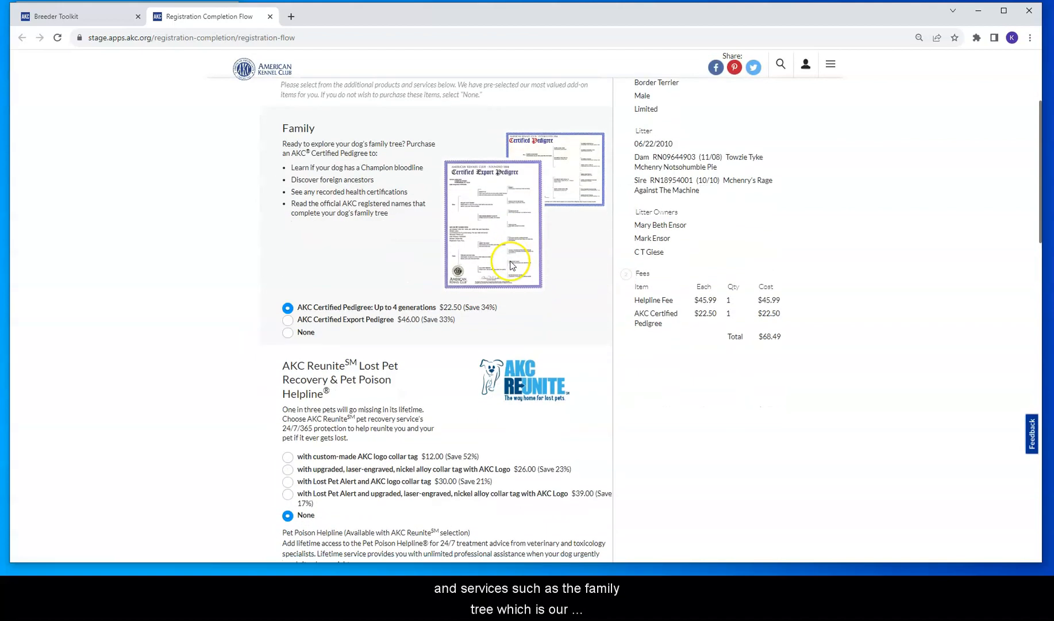
{"action": "scroll", "coordinate": [481, 295], "scroll_direction": "down", "scroll_amount": 2}
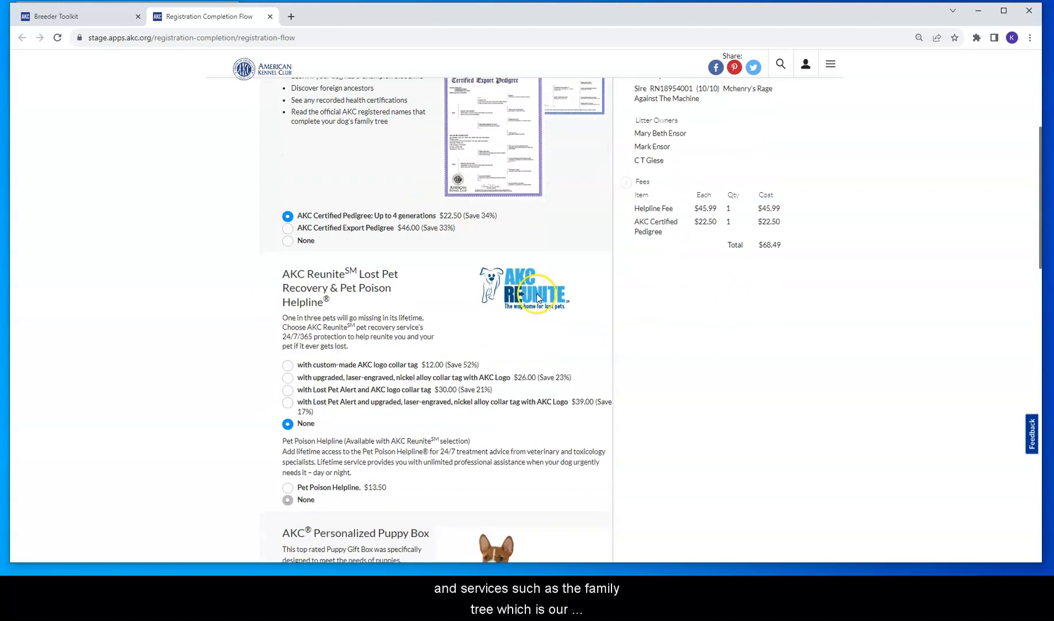
{"action": "scroll", "coordinate": [476, 312], "scroll_direction": "down", "scroll_amount": 10}
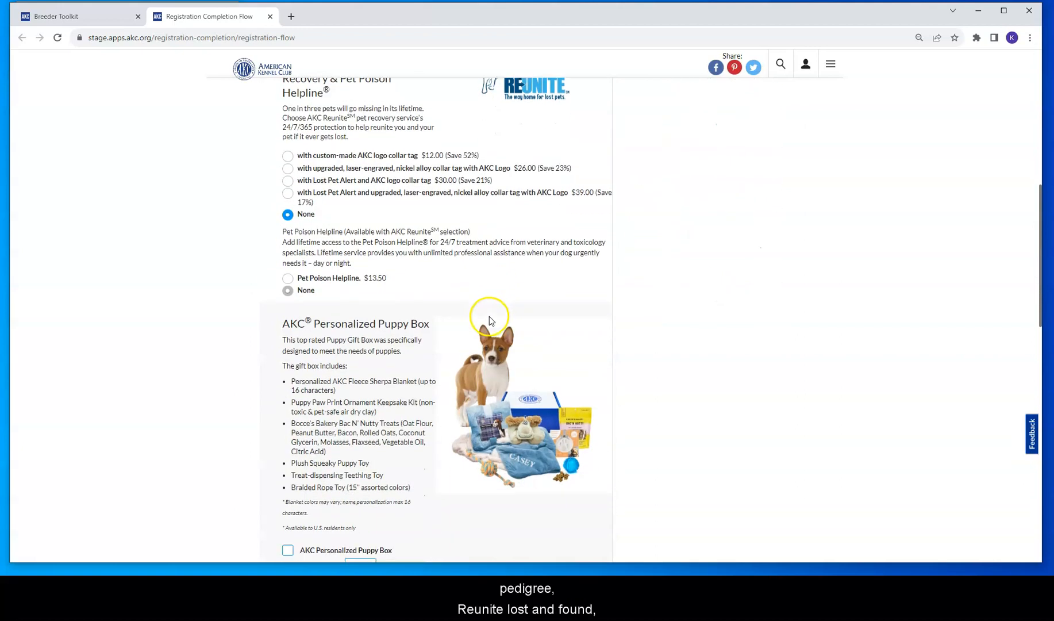
{"action": "scroll", "coordinate": [490, 321], "scroll_direction": "down", "scroll_amount": 10}
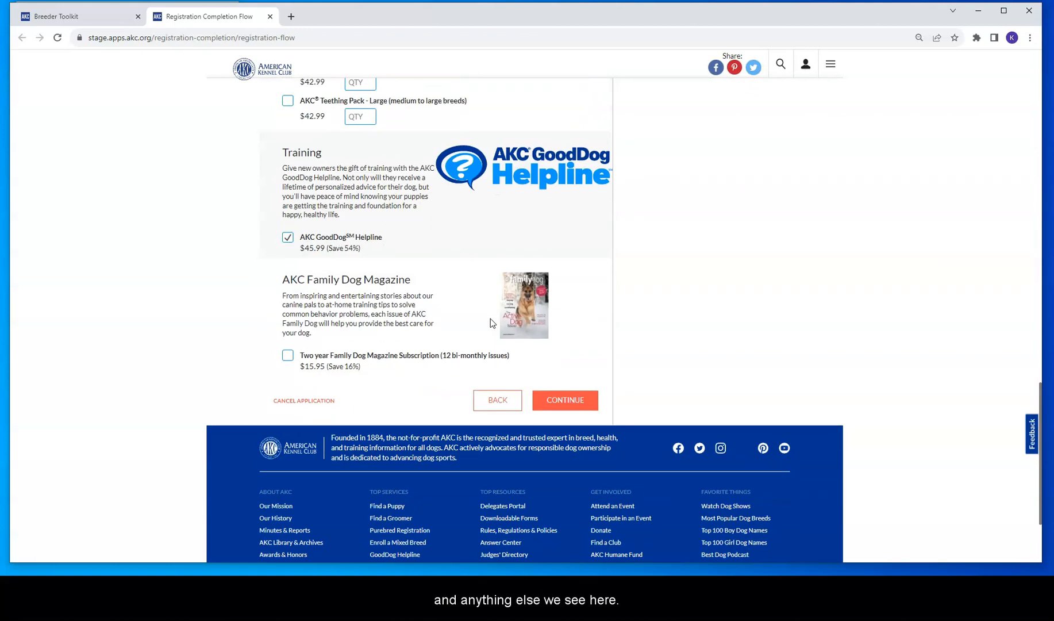
{"action": "left_click", "coordinate": [566, 401]}
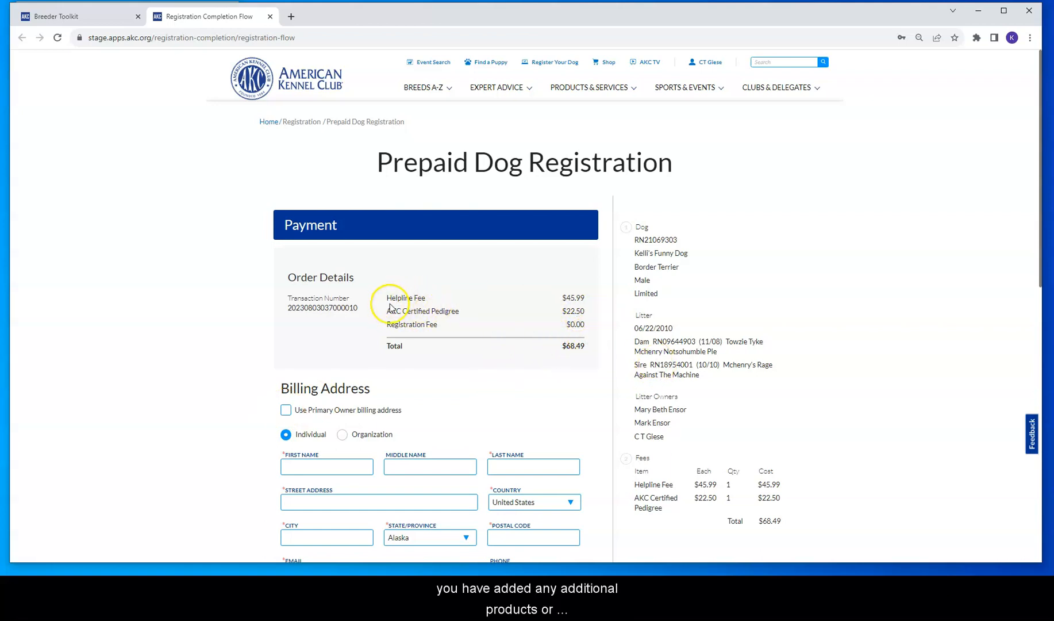
{"action": "scroll", "coordinate": [602, 318], "scroll_direction": "down", "scroll_amount": 3}
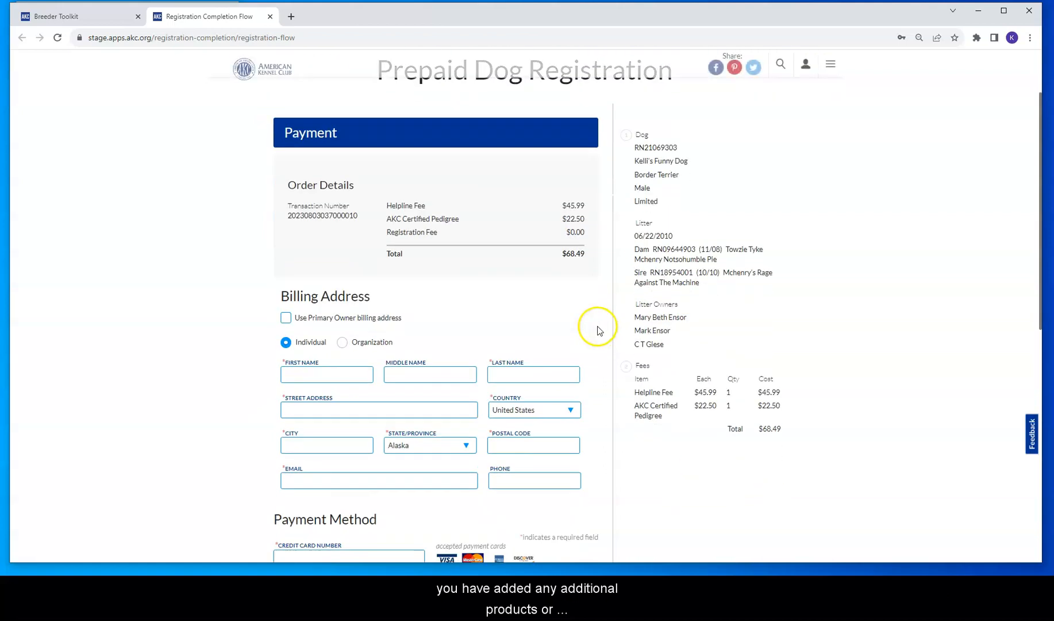
{"action": "scroll", "coordinate": [598, 330], "scroll_direction": "down", "scroll_amount": 3}
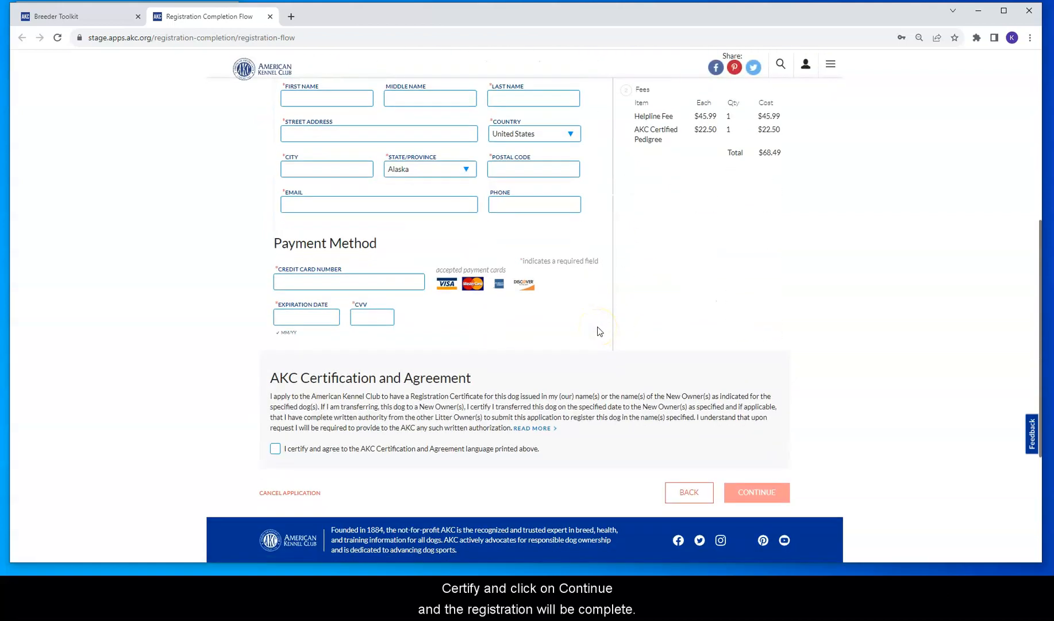